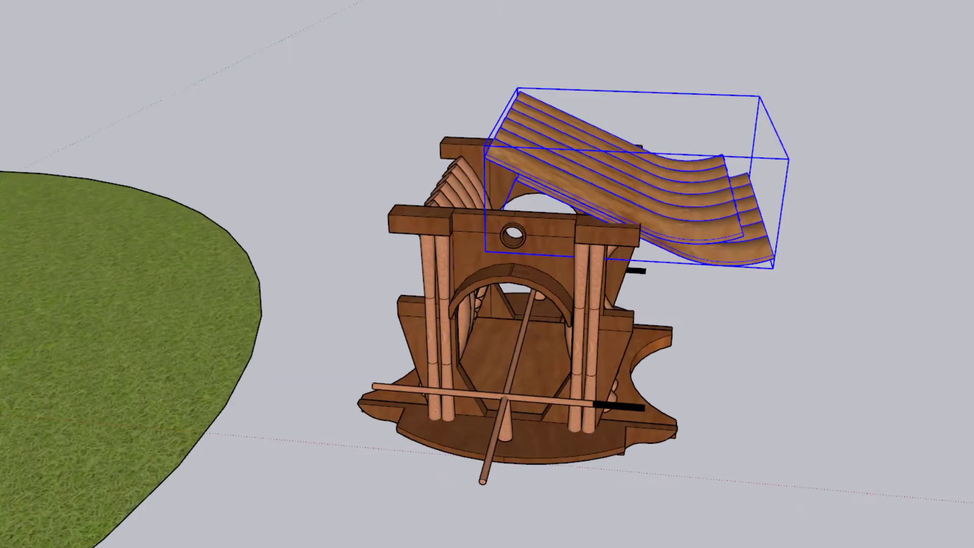
# Copy the curved, layered roof panel from one side of the house to the opposite side
pyautogui.keyDown('ctrl'); pyautogui.moveTo(518, 164); pyautogui.dragTo(522, 163); pyautogui.keyUp('ctrl')
pyautogui.moveTo(527, 170); pyautogui.dragTo(373, 147, button='middle')
pyautogui.keyDown('ctrl'); pyautogui.moveTo(498, 185); pyautogui.dragTo(494, 185); pyautogui.keyUp('ctrl')
pyautogui.moveTo(690, 157); pyautogui.dragTo(512, 203, button='middle')
pyautogui.keyDown('ctrl'); pyautogui.moveTo(637, 200); pyautogui.dragTo(641, 199); pyautogui.keyUp('ctrl')
pyautogui.moveTo(485, 201); pyautogui.dragTo(636, 352, button='middle')
pyautogui.scroll(3, 266, 186)
pyautogui.click(339, 160)
pyautogui.press('ctrl')
pyautogui.click(560, 160)
# Flip the copied roof panel and move it into place so that it mirrors the original across the house
pyautogui.rightClick(561, 161)
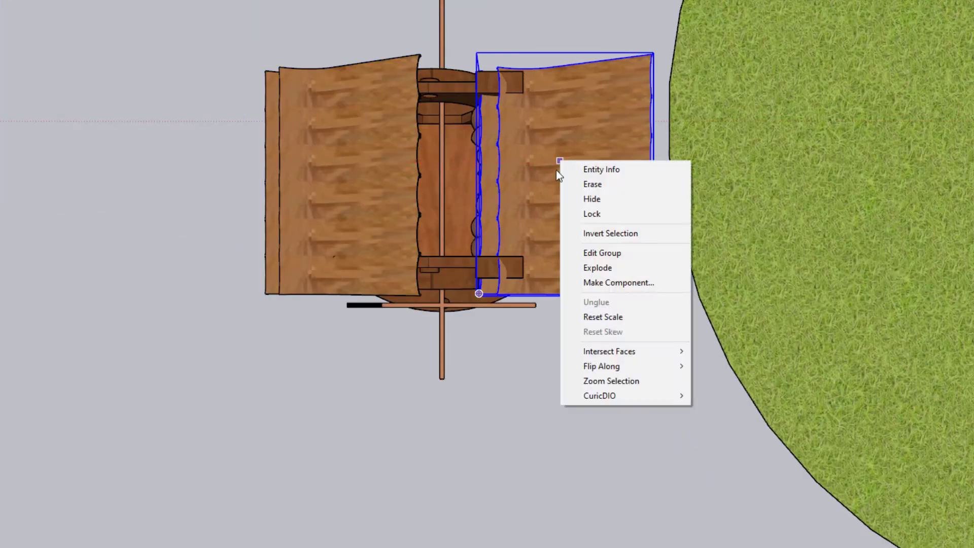
pyautogui.click(717, 366)
pyautogui.scroll(2, 479, 55)
pyautogui.click(536, 109)
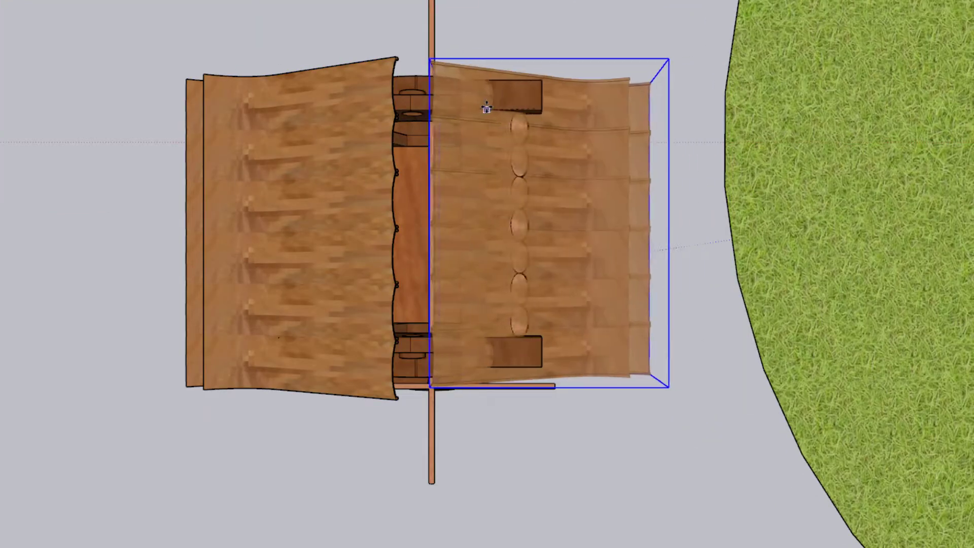
pyautogui.click(527, 105)
# Extrude the narrow strip between the front and rear gable walls upward into a tall ridge block between the roof panels
pyautogui.scroll(-2, 689, 398)
pyautogui.moveTo(687, 409); pyautogui.dragTo(571, 284, button='middle')
pyautogui.scroll(1, 556, 178)
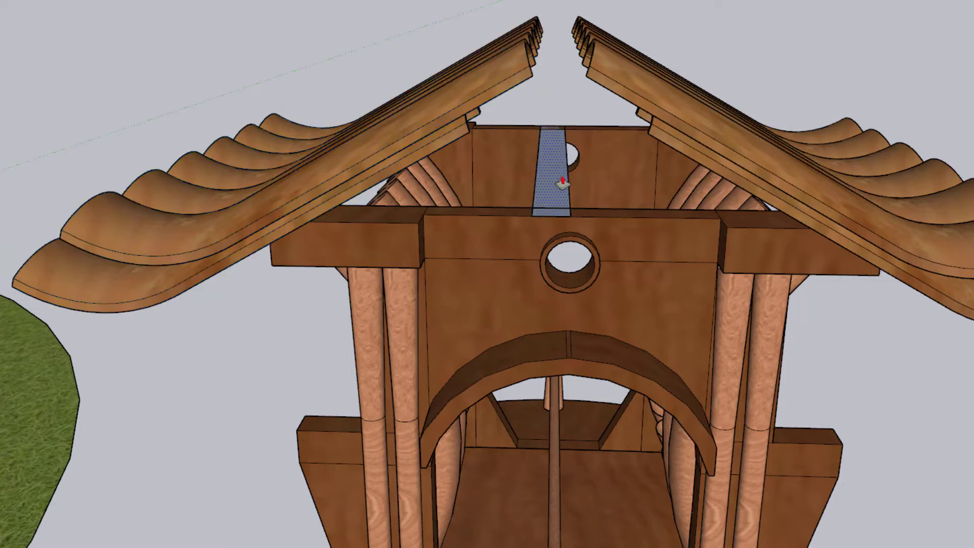
pyautogui.moveTo(563, 182); pyautogui.dragTo(563, 171)
pyautogui.moveTo(570, 185); pyautogui.dragTo(551, 191, button='middle')
pyautogui.moveTo(551, 191); pyautogui.dragTo(564, 192)
pyautogui.moveTo(542, 203); pyautogui.dragTo(537, 102)
pyautogui.moveTo(537, 102); pyautogui.dragTo(563, 217, button='middle')
pyautogui.moveTo(563, 218); pyautogui.dragTo(558, 218)
pyautogui.moveTo(558, 219); pyautogui.dragTo(547, 148, button='middle')
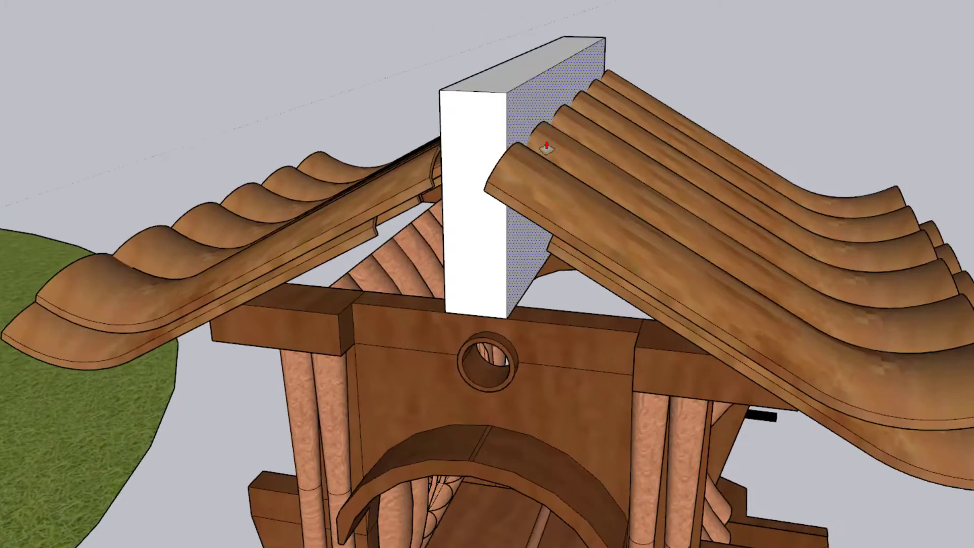
# Cut the top of the ridge block down to a concave arc running along its length
pyautogui.moveTo(482, 133); pyautogui.dragTo(375, 189, button='middle')
pyautogui.moveTo(490, 168); pyautogui.dragTo(207, 147, button='middle')
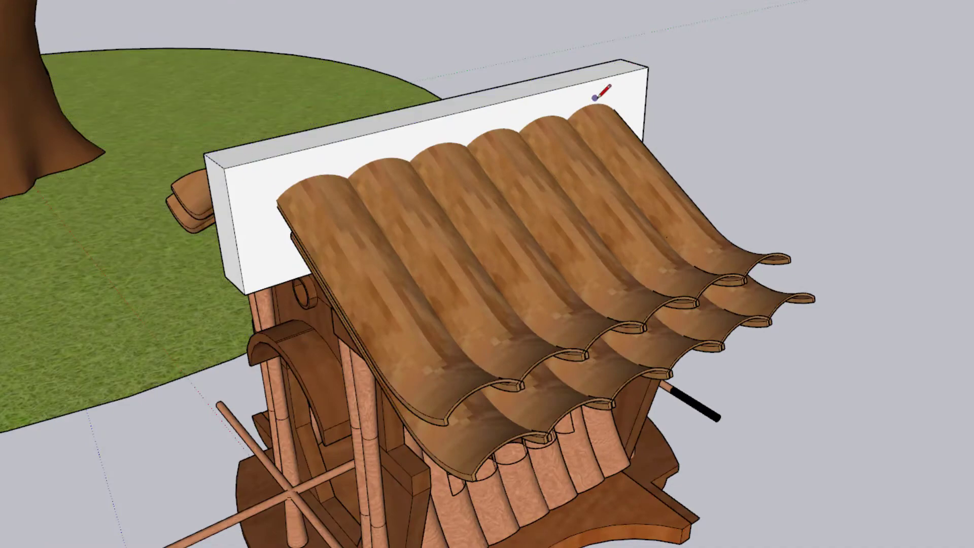
pyautogui.moveTo(437, 132); pyautogui.dragTo(410, 124)
# Draw a stepped profile ending in a curved lower corner on the side face of the ridge block at its front end
pyautogui.moveTo(365, 203); pyautogui.dragTo(390, 76, button='middle')
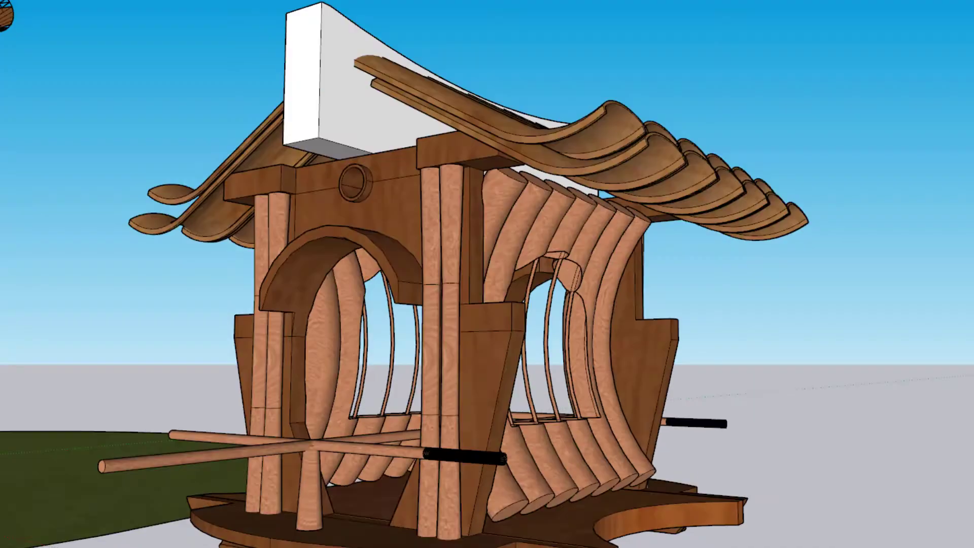
pyautogui.scroll(5, 304, 102)
pyautogui.scroll(-3, 304, 172)
pyautogui.press('l')
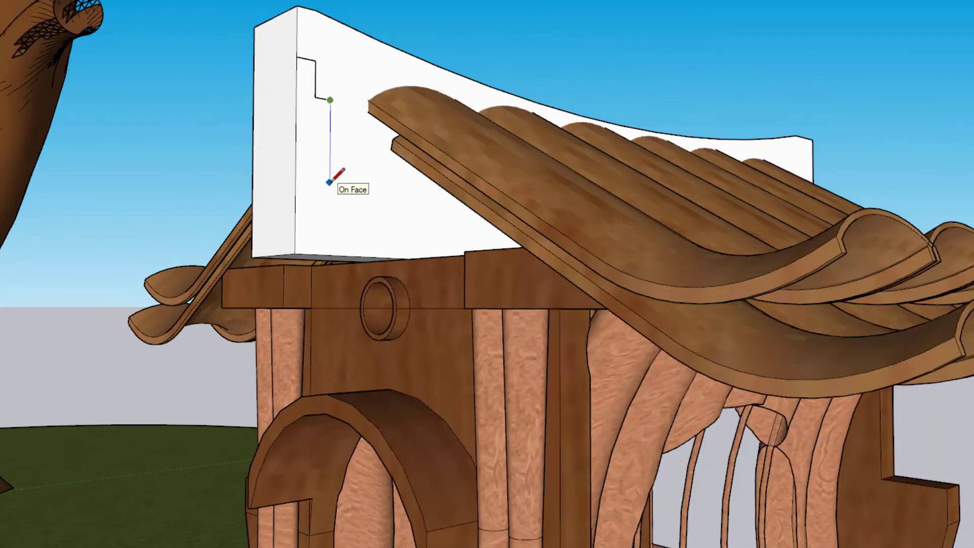
pyautogui.click(355, 246)
pyautogui.scroll(-6, 196, 218)
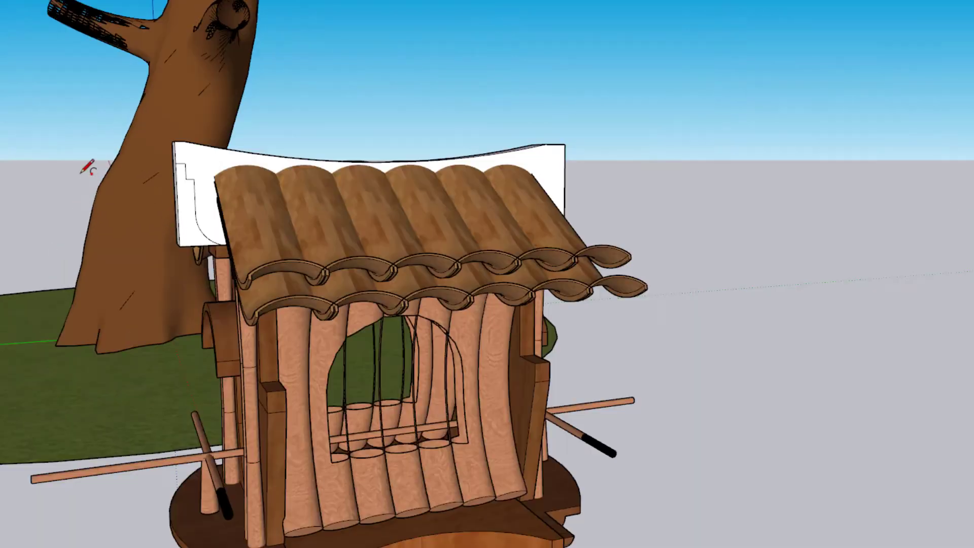
# Copy the stepped end profile to beyond the far end of the ridge block and flip the copy
pyautogui.scroll(3, 186, 235)
pyautogui.doubleClick(191, 224)
pyautogui.press('m')
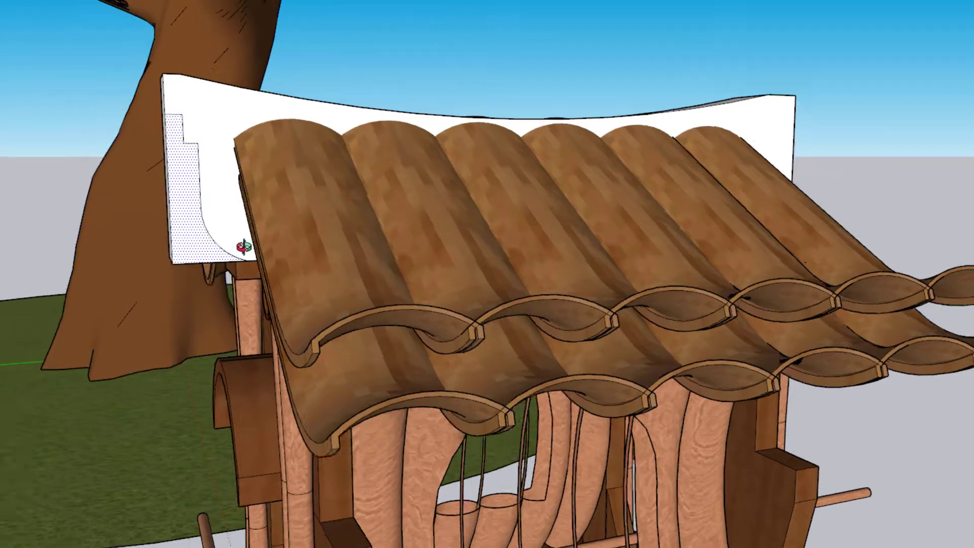
pyautogui.moveTo(243, 246); pyautogui.dragTo(234, 304, button='middle')
pyautogui.scroll(-5, 425, 277)
pyautogui.press('alt')
pyautogui.click(701, 316)
pyautogui.click(905, 298)
pyautogui.scroll(4, 528, 251)
pyautogui.rightClick(870, 237)
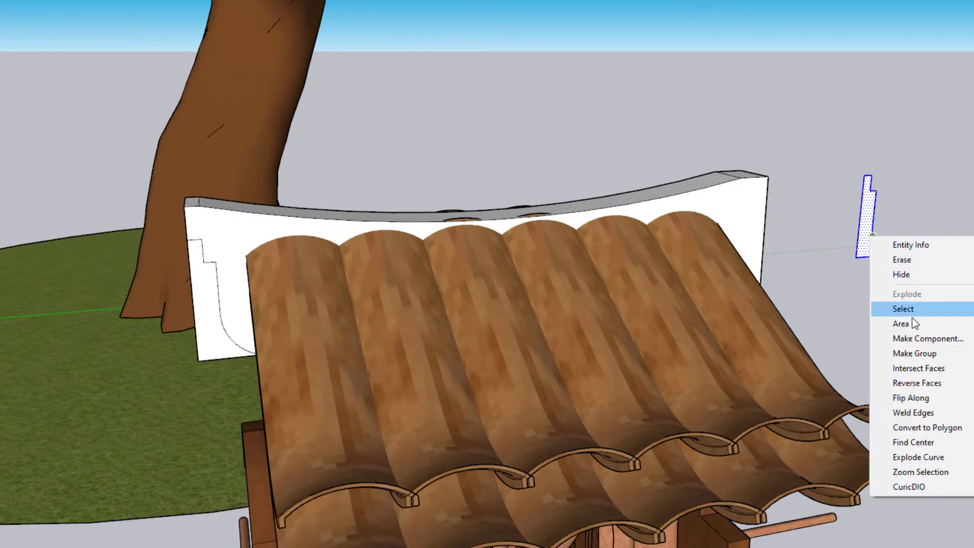
pyautogui.click(901, 384)
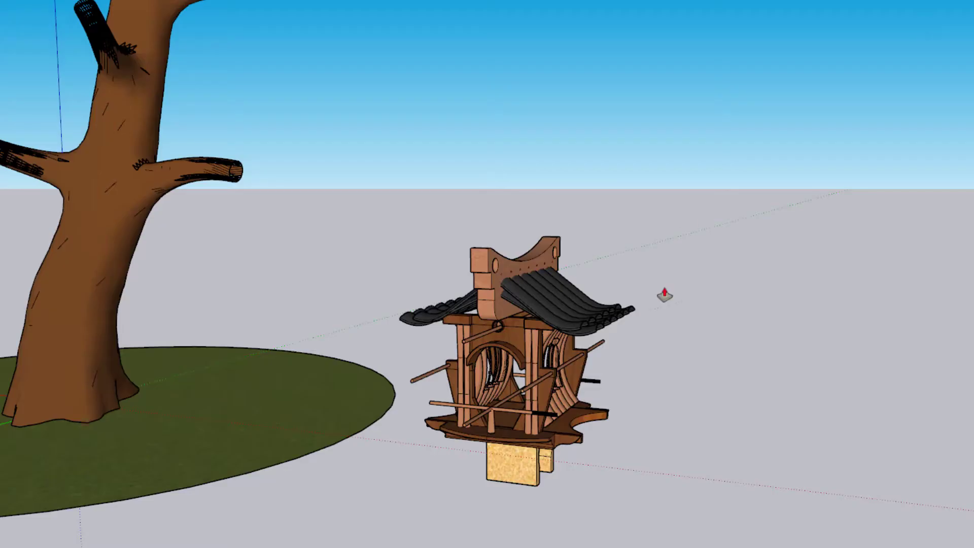
# Select the entire house and raise it clear of the particle-board base block
pyautogui.moveTo(663, 293); pyautogui.dragTo(465, 204, button='middle')
pyautogui.moveTo(677, 433); pyautogui.dragTo(557, 308, button='middle')
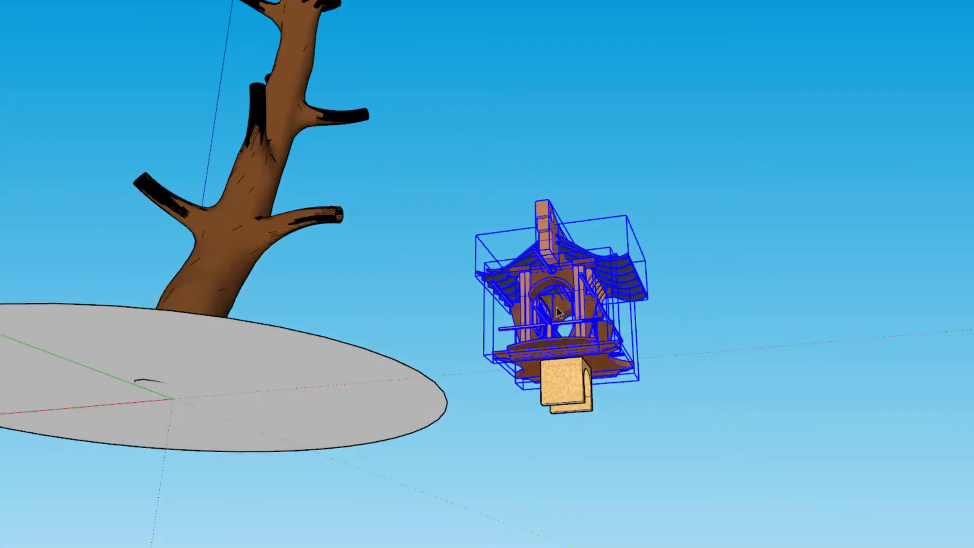
pyautogui.moveTo(459, 200); pyautogui.dragTo(492, 227)
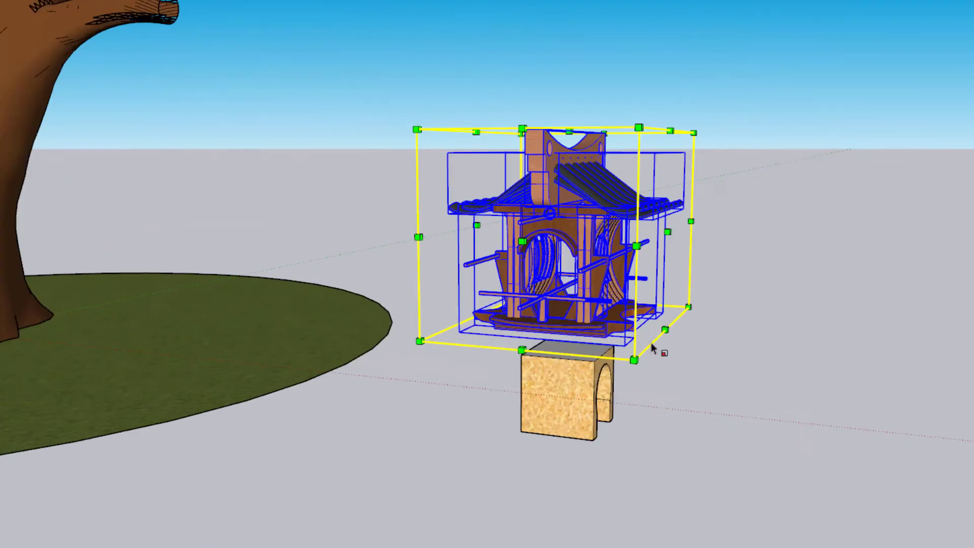
# Open the base block for editing and offset its top face inward twice to form two nested rectangles
pyautogui.moveTo(660, 350); pyautogui.dragTo(274, 350, button='middle')
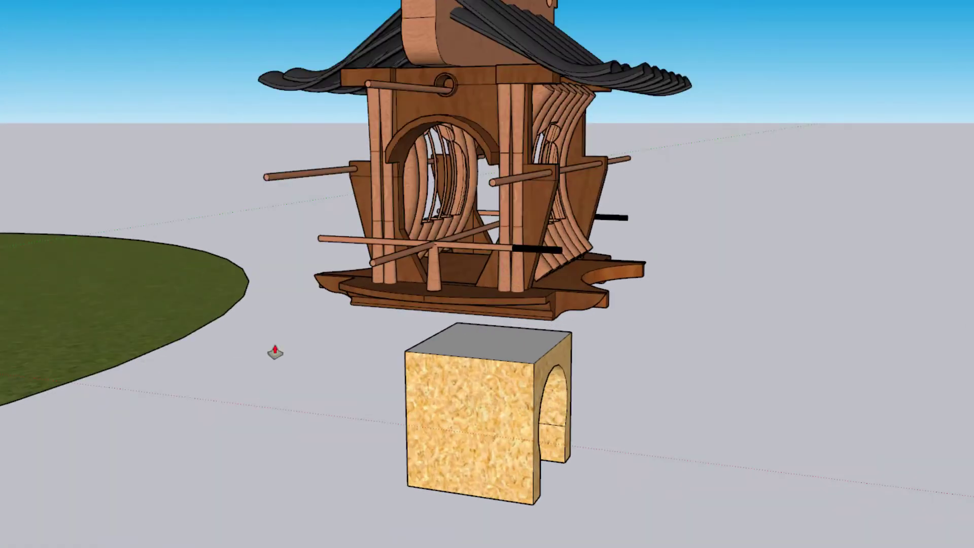
pyautogui.rightClick(436, 348)
pyautogui.click(477, 180)
pyautogui.press('f')
pyautogui.click(426, 340)
pyautogui.click(464, 339)
pyautogui.click(467, 339)
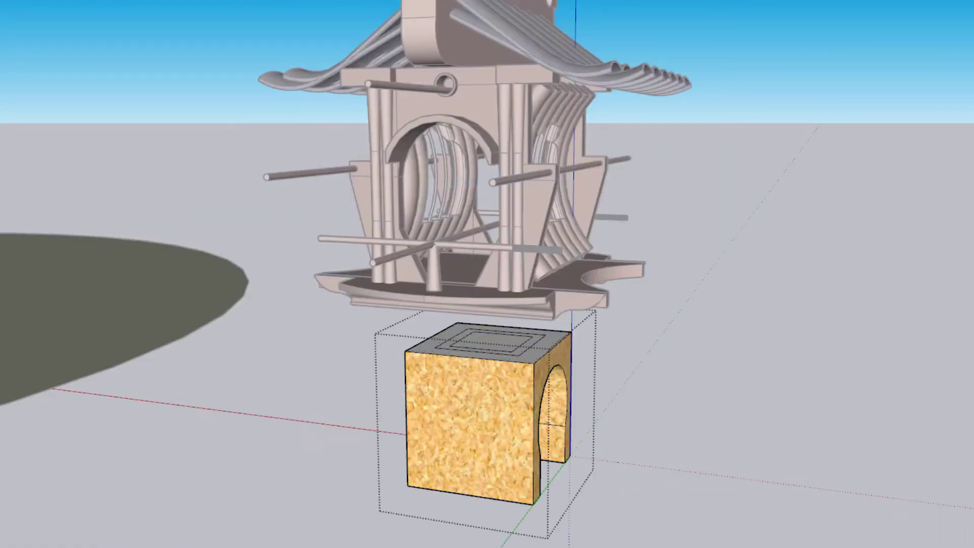
# Extrude the nested rectangles on the base block into a thin plinth and a taller neck reaching the house floor
pyautogui.press('p')
pyautogui.click(476, 341)
pyautogui.click(467, 325)
pyautogui.click(464, 349)
pyautogui.click(465, 344)
# Paint all visible faces of the neck and plinth with the dark brown wood material
pyautogui.scroll(-4, 496, 404)
pyautogui.moveTo(487, 430); pyautogui.dragTo(477, 408, button='middle')
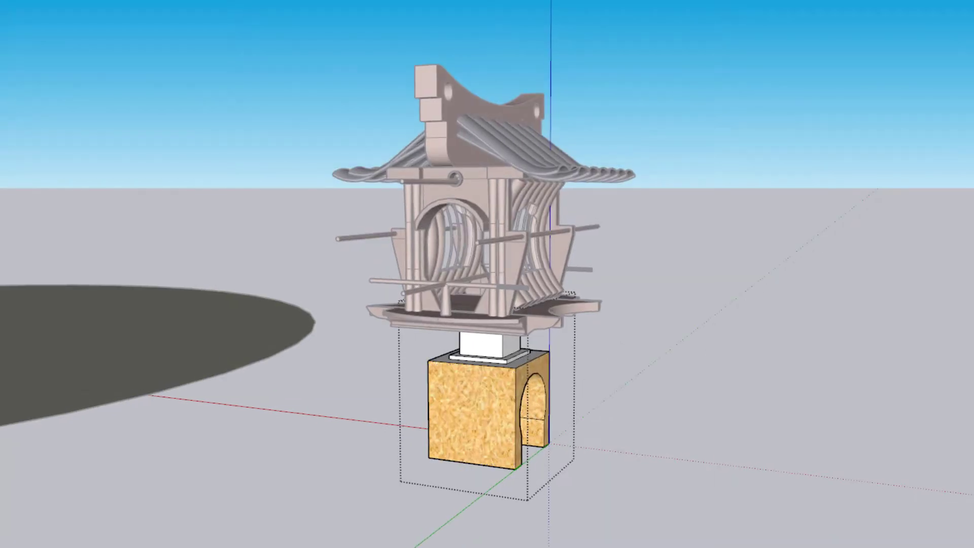
pyautogui.click(487, 349)
pyautogui.click(510, 348)
pyautogui.moveTo(434, 356); pyautogui.dragTo(492, 317, button='middle')
pyautogui.moveTo(634, 325)
pyautogui.mouseDown(button='middle')
pyautogui.moveTo(426, 355)
pyautogui.moveTo(584, 340)
pyautogui.mouseUp(button='middle')
pyautogui.click(563, 317)
pyautogui.click(559, 346)
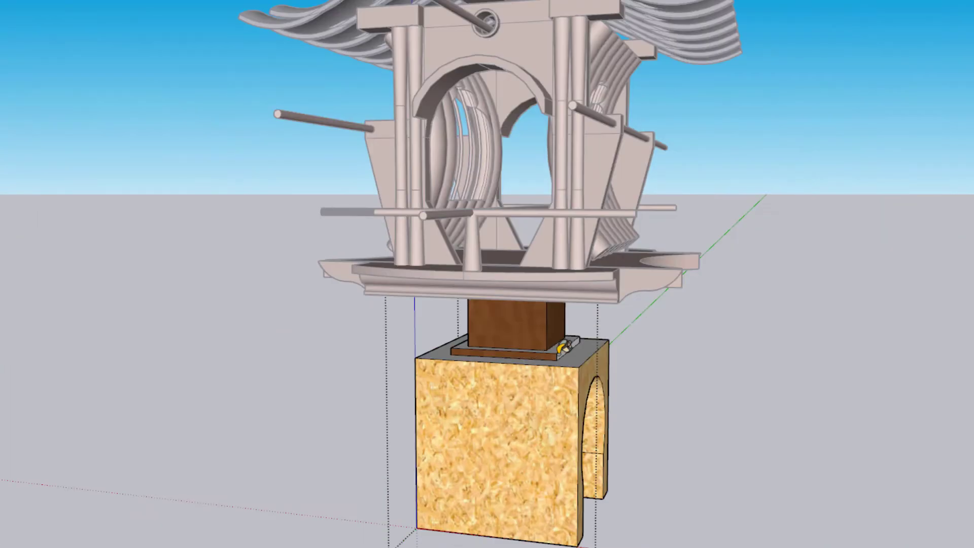
pyautogui.moveTo(710, 345); pyautogui.dragTo(666, 361, button='middle')
pyautogui.click(538, 373)
pyautogui.click(587, 369)
pyautogui.moveTo(584, 379); pyautogui.dragTo(737, 374, button='middle')
pyautogui.click(438, 359)
# Cut a round opening into the front face of the wooden neck between the base block and the house
pyautogui.scroll(-4, 436, 377)
pyautogui.moveTo(513, 379); pyautogui.dragTo(431, 381, button='middle')
pyautogui.scroll(3, 545, 360)
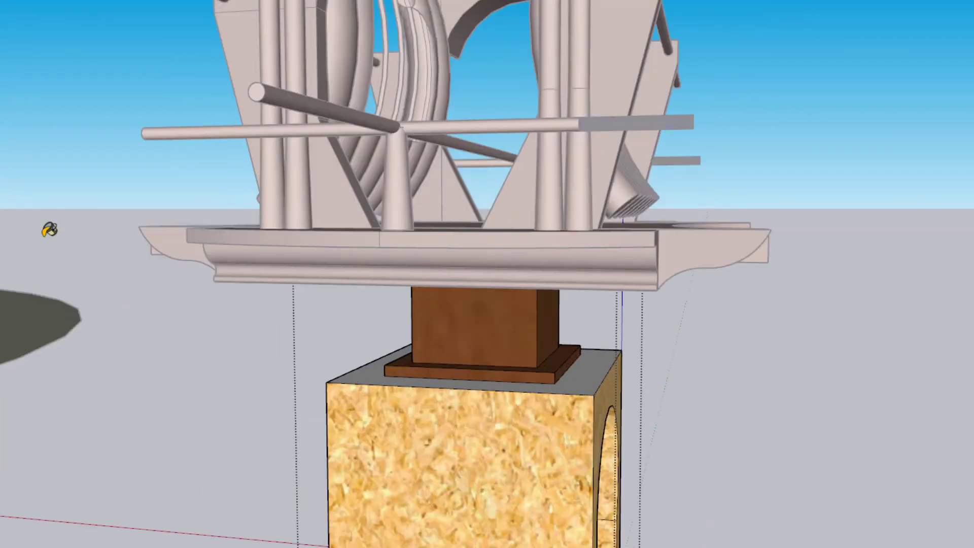
pyautogui.click(511, 320)
pyautogui.scroll(-8, 472, 309)
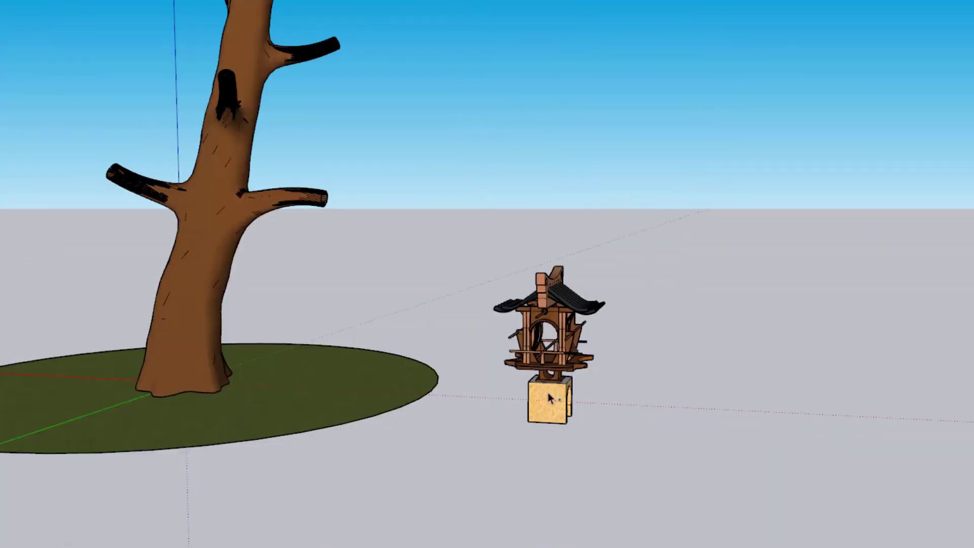
# Group the house with its base block and move the group onto the top of the tree trunk
pyautogui.moveTo(613, 396); pyautogui.dragTo(614, 396)
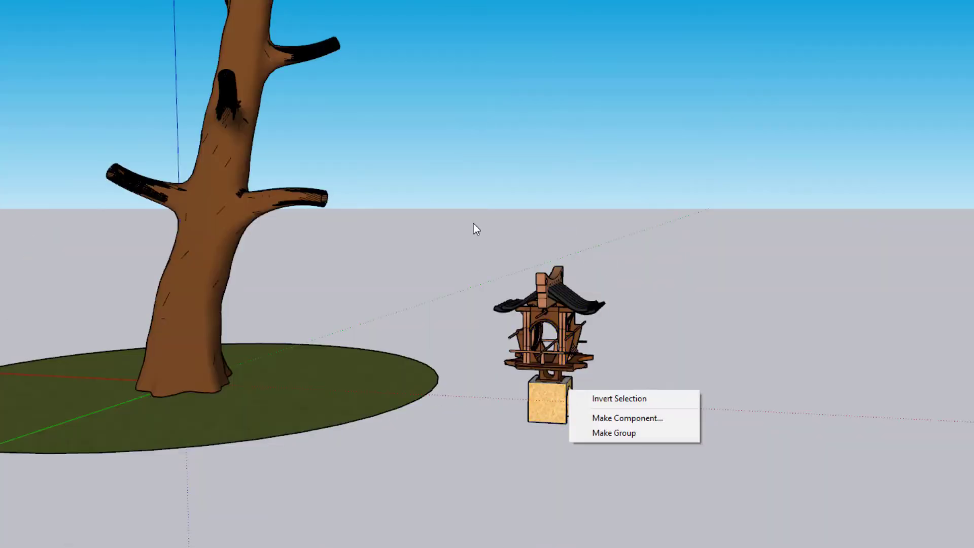
pyautogui.click(615, 216)
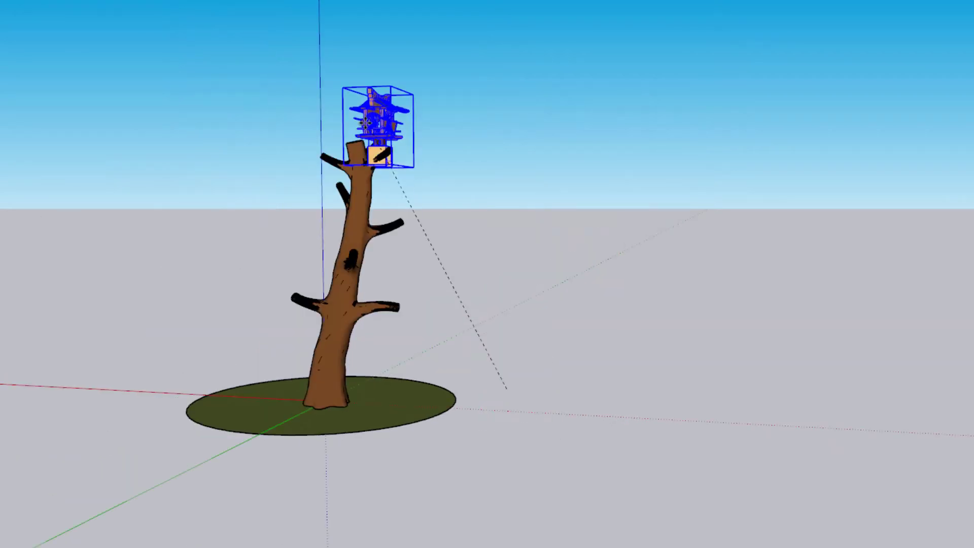
pyautogui.click(368, 122)
pyautogui.moveTo(368, 121); pyautogui.dragTo(378, 107, button='middle')
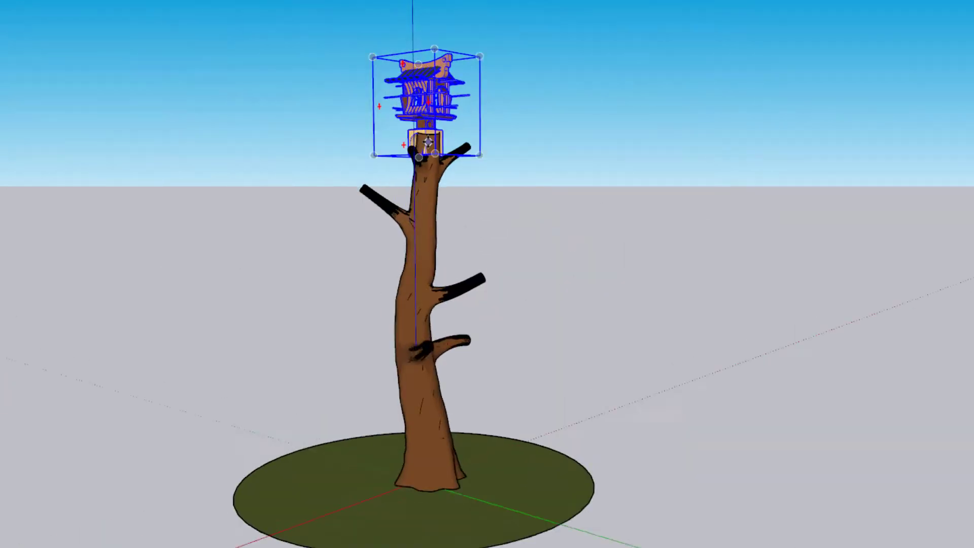
pyautogui.scroll(5, 452, 153)
pyautogui.moveTo(533, 150); pyautogui.dragTo(472, 124, button='middle')
pyautogui.scroll(-4, 636, 271)
pyautogui.moveTo(636, 271); pyautogui.dragTo(533, 300, button='middle')
pyautogui.scroll(4, 457, 213)
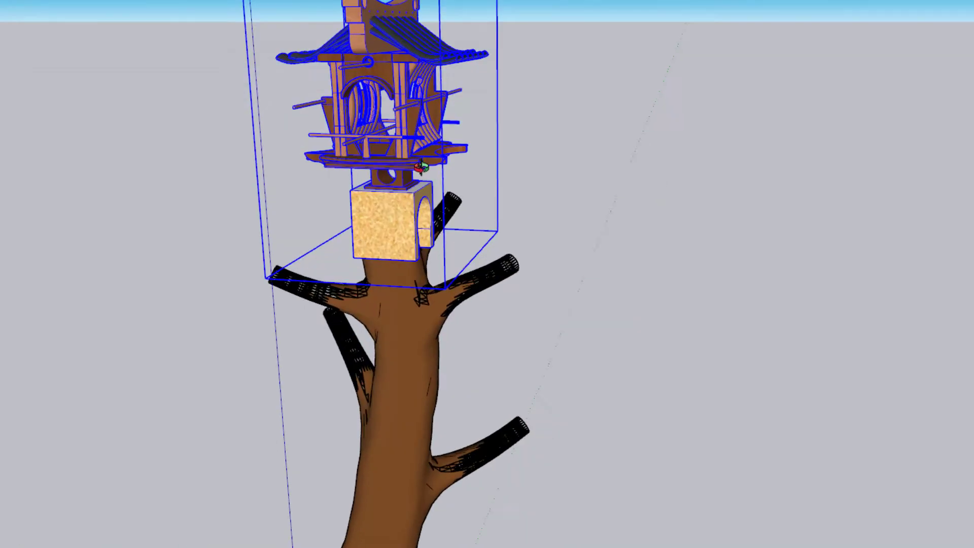
# Paint the base block of the treetop house with a darker particle-board texture
pyautogui.scroll(-4, 456, 213)
pyautogui.moveTo(456, 284); pyautogui.dragTo(243, 255, button='middle')
pyautogui.scroll(5, 458, 253)
pyautogui.click(491, 233)
pyautogui.scroll(-5, 491, 233)
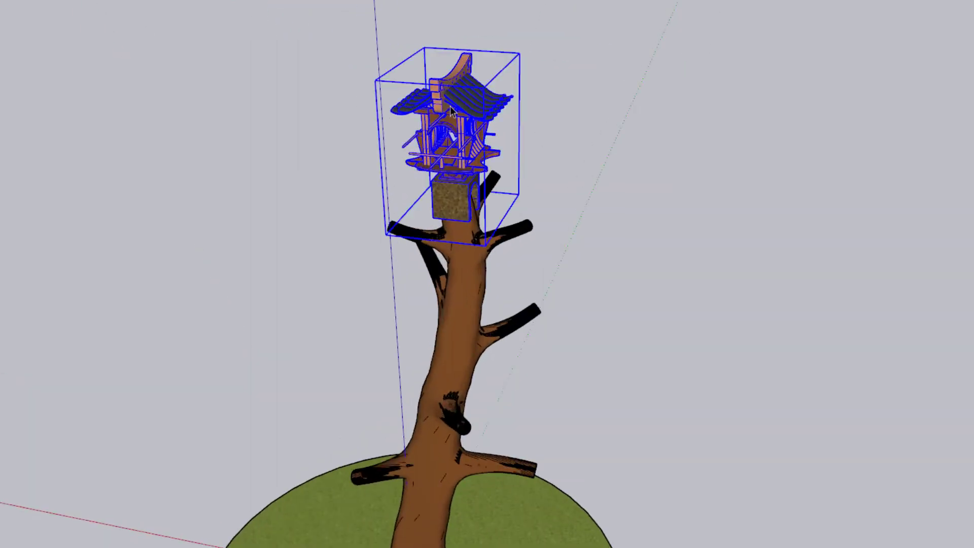
# Copy the treetop house group and lower the copy so its arched base straddles the lowest branch beside the trunk
pyautogui.press('m')
pyautogui.click(325, 155)
pyautogui.press('ctrl')
pyautogui.click(413, 164)
pyautogui.moveTo(621, 213); pyautogui.dragTo(609, 127, button='middle')
pyautogui.click(509, 113)
pyautogui.click(509, 426)
# Draw a hexagon on the front face of the lower house's base block and extrude it into a bolt head
pyautogui.moveTo(509, 426)
pyautogui.mouseDown(button='middle')
pyautogui.moveTo(385, 416)
pyautogui.moveTo(403, 433)
pyautogui.moveTo(490, 432)
pyautogui.moveTo(300, 420)
pyautogui.moveTo(530, 359)
pyautogui.mouseUp(button='middle')
pyautogui.scroll(3, 425, 415)
pyautogui.scroll(-3, 402, 433)
pyautogui.scroll(5, 300, 420)
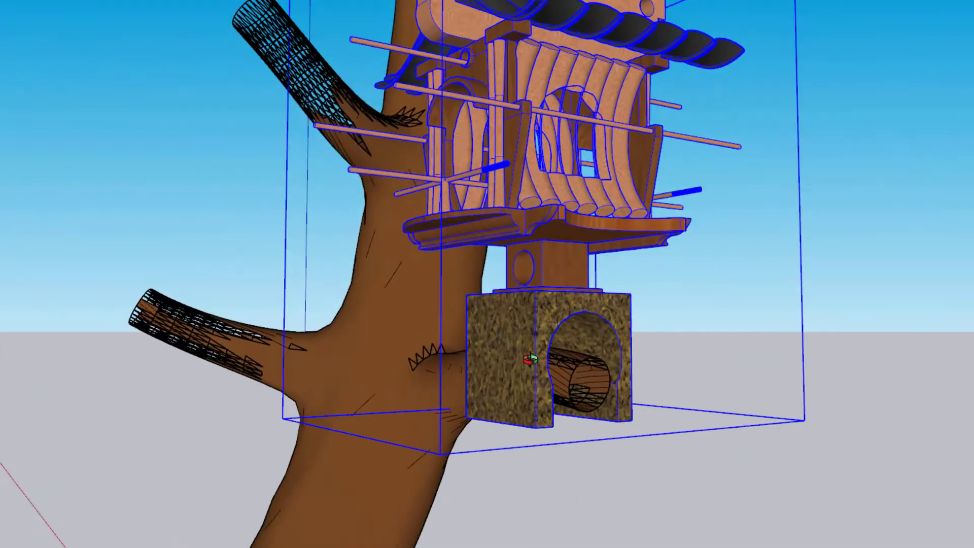
pyautogui.scroll(2, 530, 359)
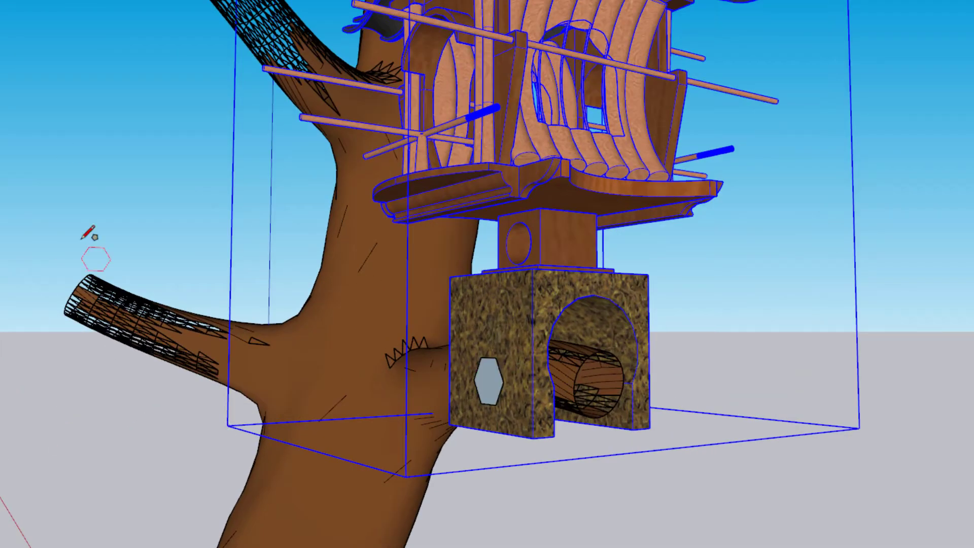
pyautogui.press('p')
pyautogui.click(489, 382)
# Paint the hexagonal bolt head on the base block light grey
pyautogui.scroll(-6, 480, 388)
pyautogui.scroll(3, 509, 472)
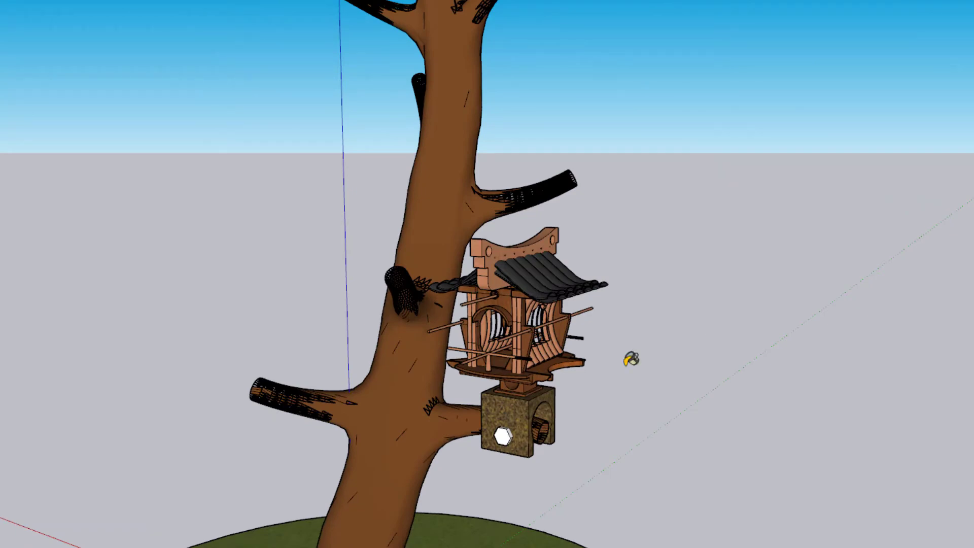
pyautogui.scroll(5, 509, 429)
pyautogui.click(512, 432)
pyautogui.scroll(-5, 498, 458)
# Examine the tree and its two mounted houses from several sides and distances
pyautogui.moveTo(498, 457)
pyautogui.mouseDown(button='middle')
pyautogui.moveTo(363, 388)
pyautogui.moveTo(539, 412)
pyautogui.moveTo(805, 428)
pyautogui.mouseUp(button='middle')
pyautogui.scroll(3, 375, 400)
pyautogui.scroll(-5, 540, 412)
pyautogui.scroll(2, 611, 388)
pyautogui.moveTo(611, 388); pyautogui.dragTo(473, 198, button='middle')
pyautogui.scroll(3, 592, 347)
pyautogui.scroll(-5, 590, 349)
pyautogui.scroll(3, 474, 198)
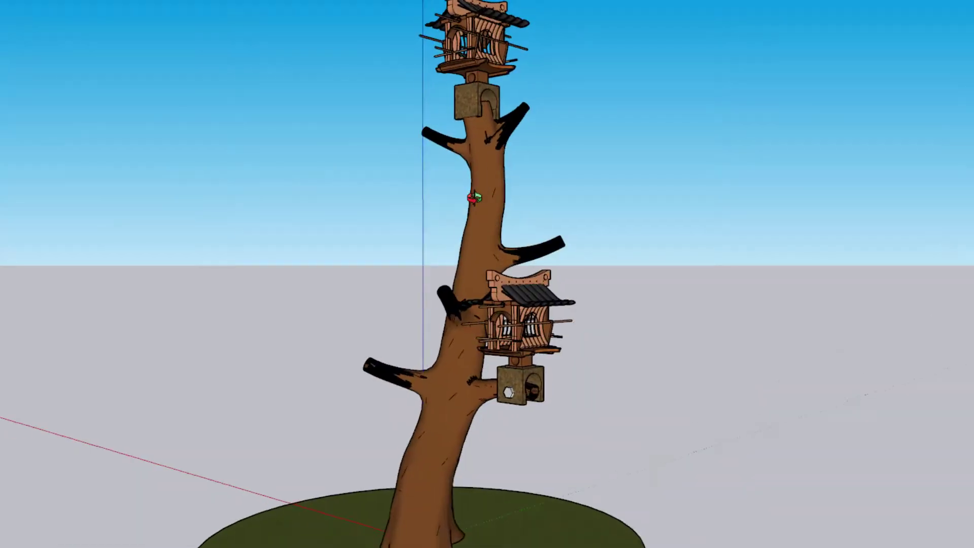
# Select the lower house together with its hexagonal bolt and combine them into one group
pyautogui.moveTo(481, 253); pyautogui.dragTo(551, 341, button='middle')
pyautogui.click(552, 346)
pyautogui.press('m')
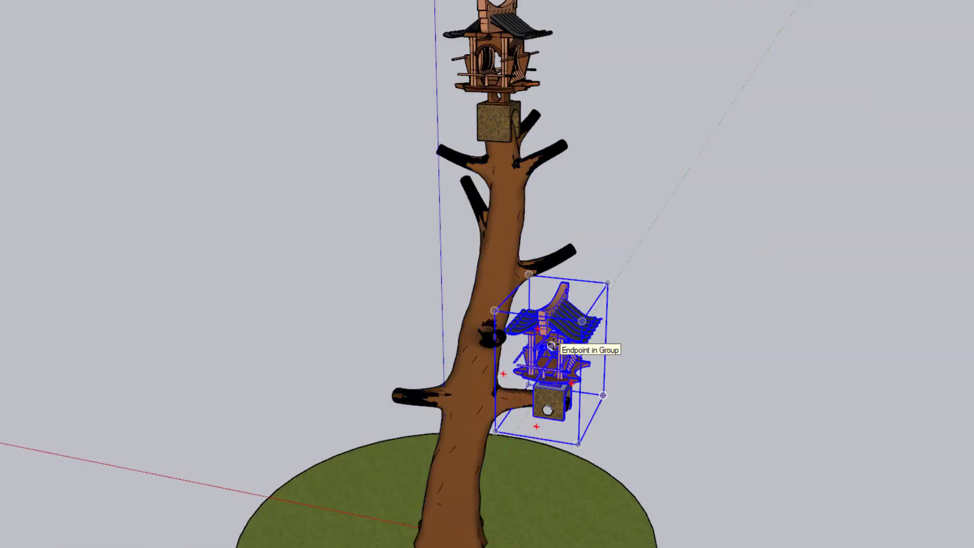
pyautogui.keyDown('shift'); pyautogui.click(555, 398); pyautogui.keyUp('shift')
pyautogui.rightClick(554, 398)
pyautogui.click(604, 240)
# Copy the grouped lower house to the other side of the trunk and fit its arched base over the opposite branch
pyautogui.click(403, 340)
pyautogui.moveTo(431, 350); pyautogui.dragTo(648, 435, button='middle')
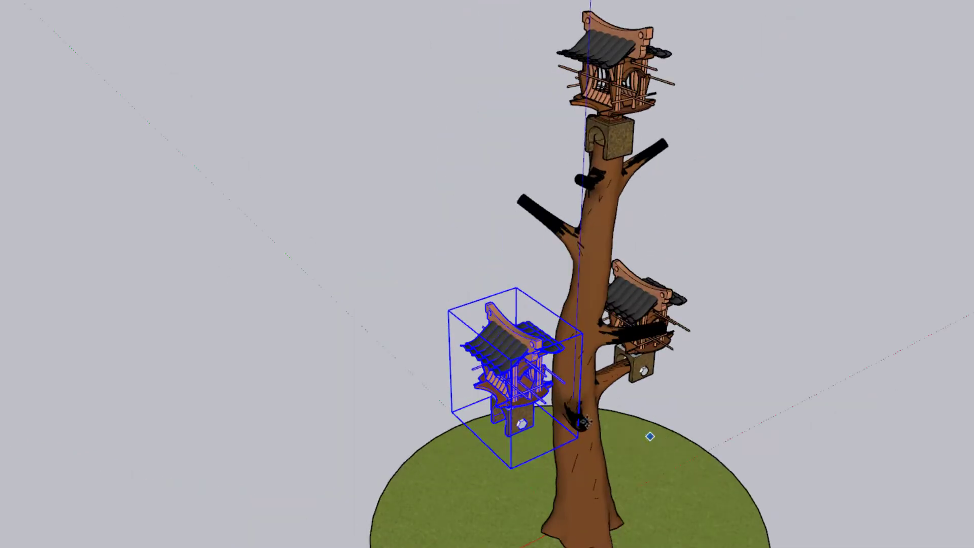
pyautogui.scroll(3, 584, 408)
pyautogui.click(512, 384)
pyautogui.click(517, 301)
pyautogui.scroll(3, 517, 355)
pyautogui.moveTo(518, 416); pyautogui.dragTo(369, 313, button='middle')
pyautogui.click(370, 305)
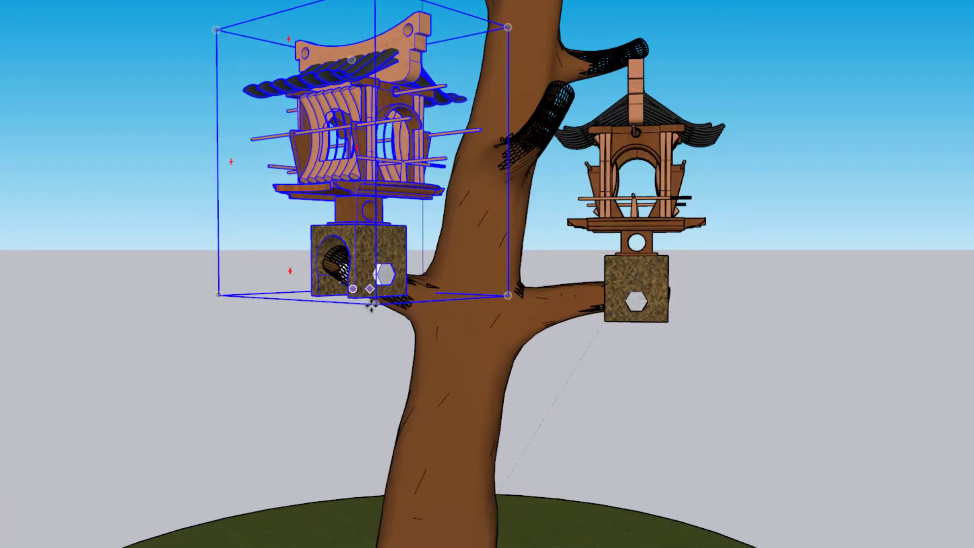
pyautogui.scroll(-5, 558, 345)
pyautogui.moveTo(594, 325); pyautogui.dragTo(542, 446, button='middle')
pyautogui.click(619, 350)
# Add a concentric inner circle to the grass disc around the trunk and paint the outer ring dark reddish brown
pyautogui.scroll(-4, 604, 355)
pyautogui.moveTo(604, 355); pyautogui.dragTo(446, 421, button='middle')
pyautogui.scroll(4, 487, 355)
pyautogui.press('p')
pyautogui.scroll(3, 396, 431)
pyautogui.scroll(-3, 500, 279)
pyautogui.moveTo(487, 376); pyautogui.dragTo(504, 417, button='middle')
pyautogui.scroll(2, 504, 417)
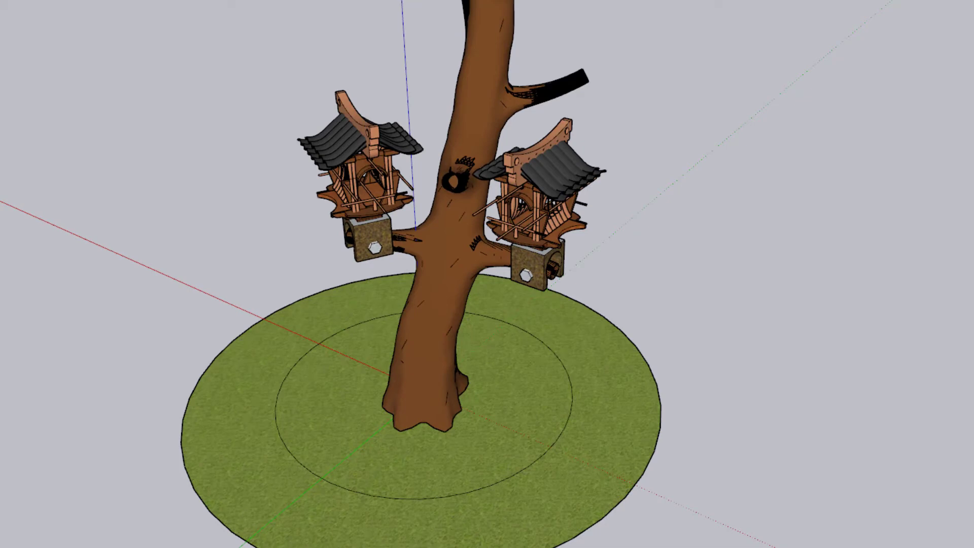
pyautogui.click(530, 488)
pyautogui.scroll(-2, 524, 490)
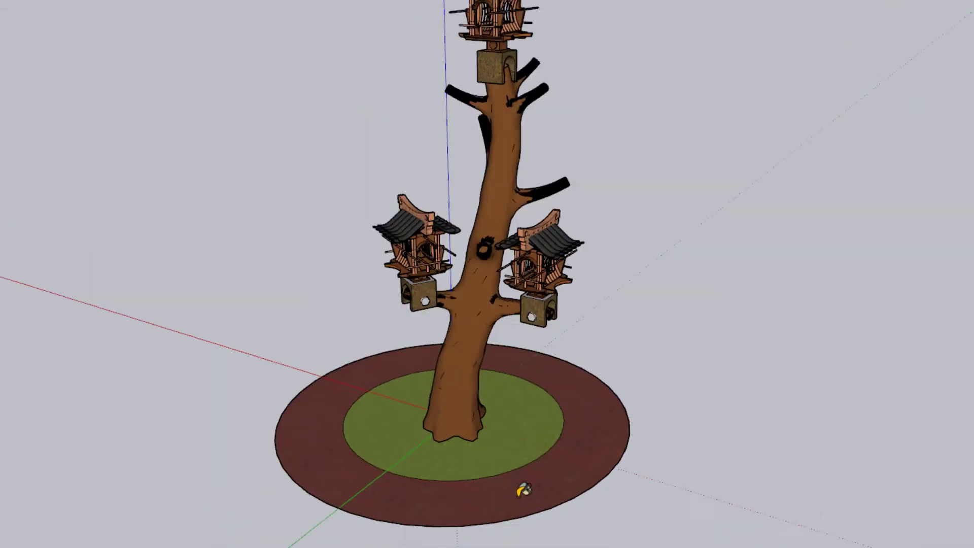
pyautogui.moveTo(479, 378)
pyautogui.mouseDown(button='middle')
pyautogui.moveTo(455, 322)
pyautogui.moveTo(623, 346)
pyautogui.mouseUp(button='middle')
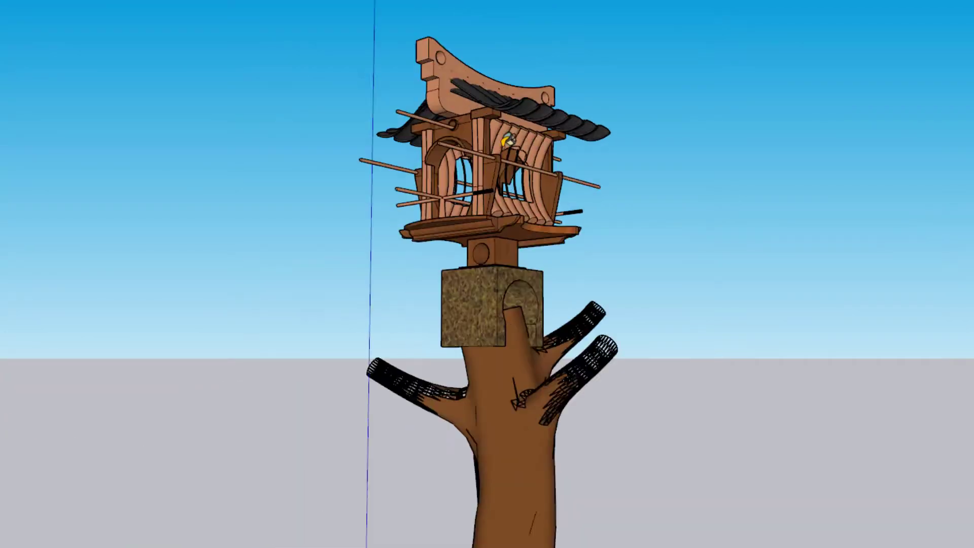
pyautogui.scroll(2, 508, 141)
pyautogui.scroll(-4, 511, 146)
pyautogui.moveTo(512, 152); pyautogui.dragTo(480, 304, button='middle')
pyautogui.scroll(3, 507, 153)
pyautogui.scroll(-4, 550, 226)
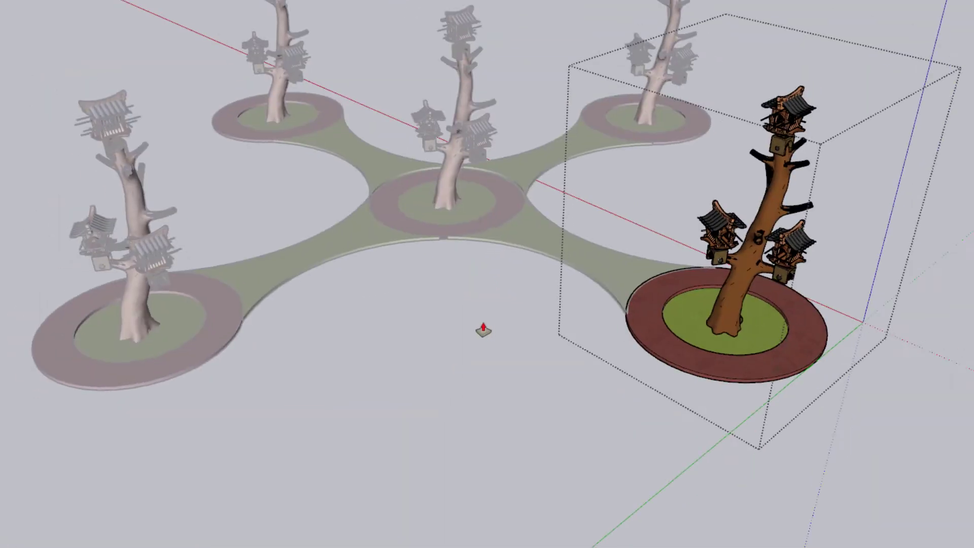
# Leave the tree group and draw a large rectangular ground plane beneath the five tree discs and their connecting paths
pyautogui.click(483, 332)
pyautogui.scroll(-2, 486, 335)
pyautogui.scroll(2, 300, 157)
pyautogui.moveTo(489, 340); pyautogui.dragTo(517, 221, button='middle')
pyautogui.click(226, 2)
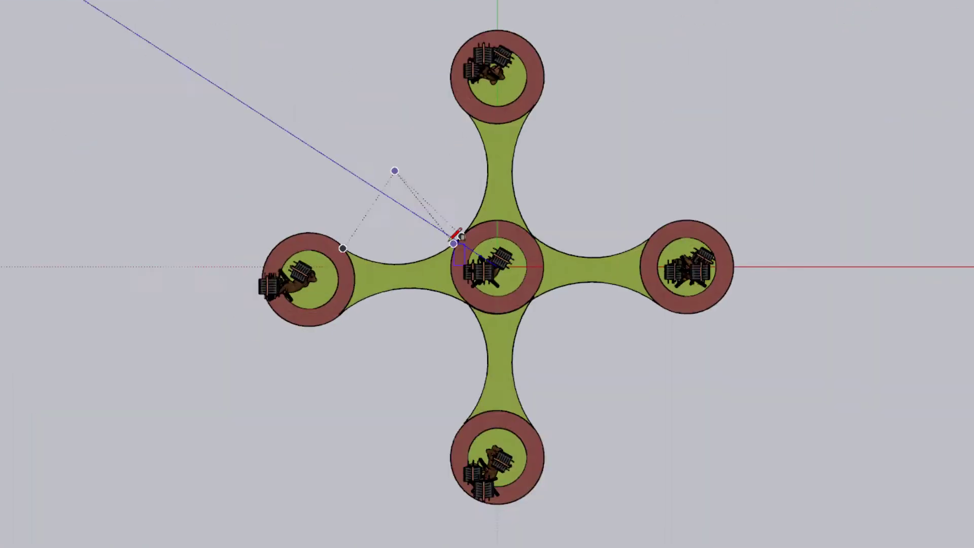
pyautogui.scroll(-2, 452, 243)
pyautogui.click(687, 445)
pyautogui.moveTo(687, 445); pyautogui.dragTo(359, 15, button='middle')
pyautogui.scroll(3, 447, 254)
pyautogui.moveTo(441, 284); pyautogui.dragTo(166, 188, button='middle')
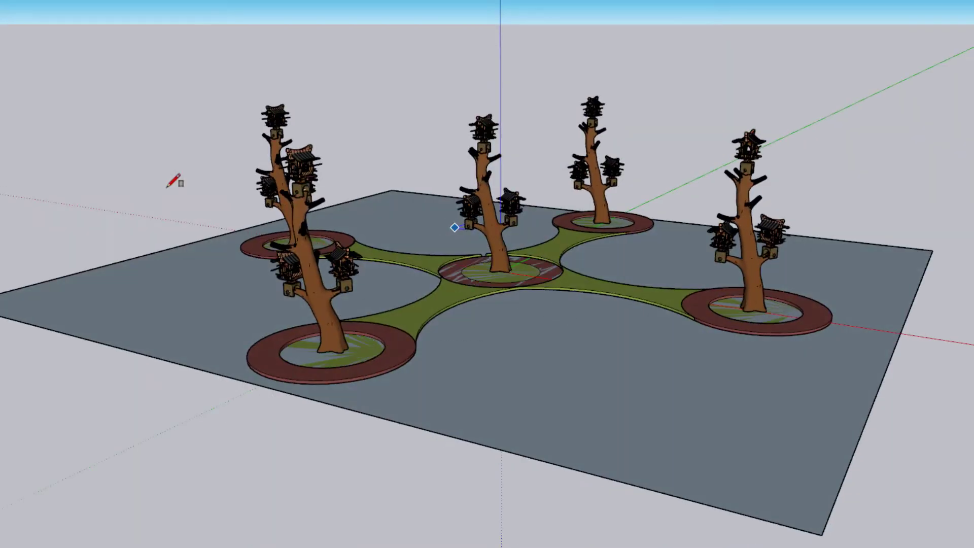
# Open the first three outer tree groups in turn and raise their inner grass circles above the ground plane
pyautogui.scroll(2, 476, 372)
pyautogui.doubleClick(311, 335)
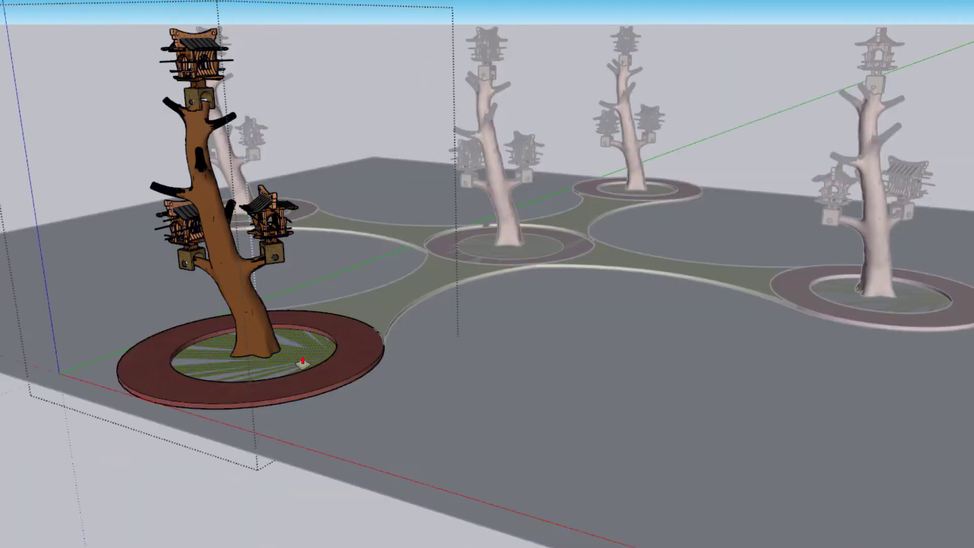
pyautogui.click(714, 156)
pyautogui.rightClick(650, 188)
pyautogui.click(689, 279)
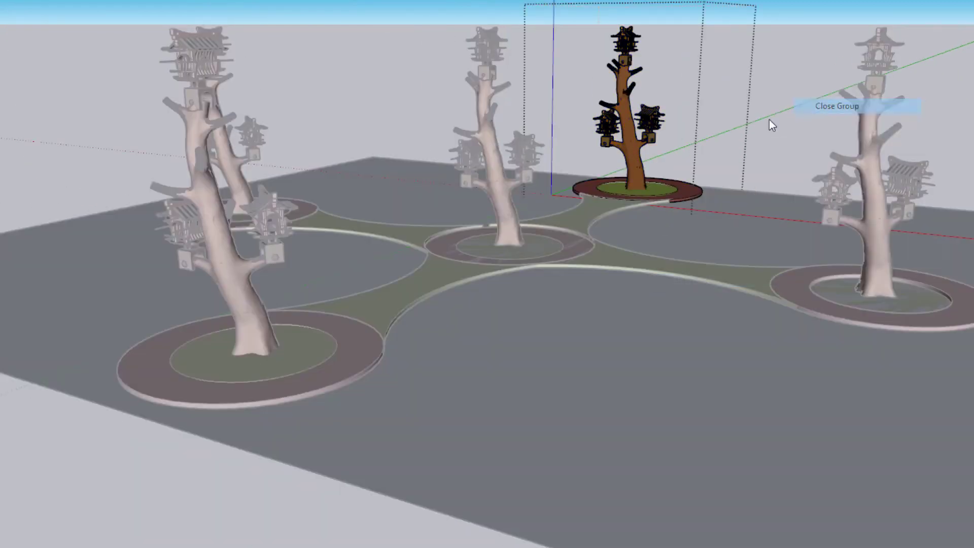
pyautogui.rightClick(877, 304)
pyautogui.click(900, 401)
# Raise the disc surfaces of the remaining outer tree group and the central tree group clear of the ground plane
pyautogui.rightClick(345, 173)
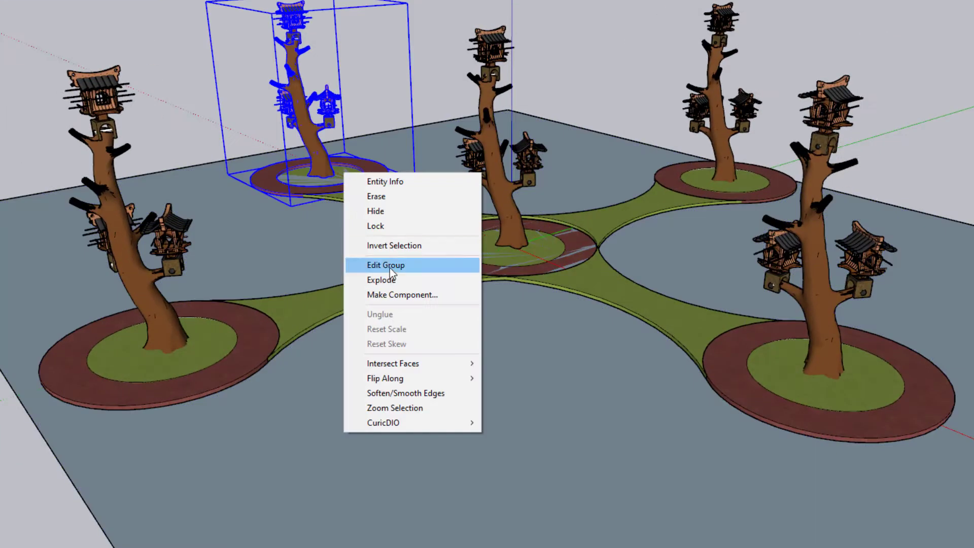
pyautogui.click(391, 266)
pyautogui.rightClick(550, 73)
pyautogui.click(583, 80)
pyautogui.rightClick(544, 247)
pyautogui.click(568, 338)
pyautogui.rightClick(611, 62)
pyautogui.click(640, 68)
pyautogui.rightClick(447, 244)
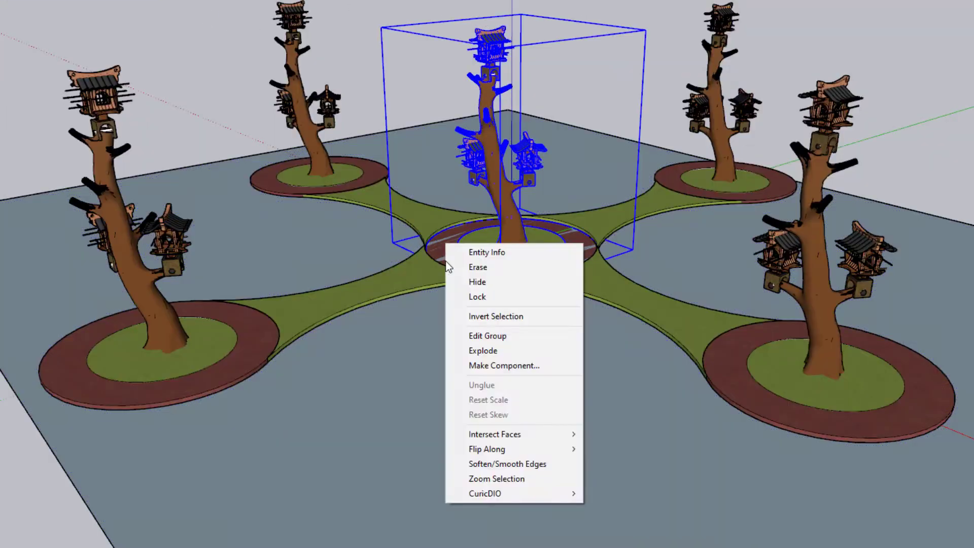
pyautogui.click(488, 335)
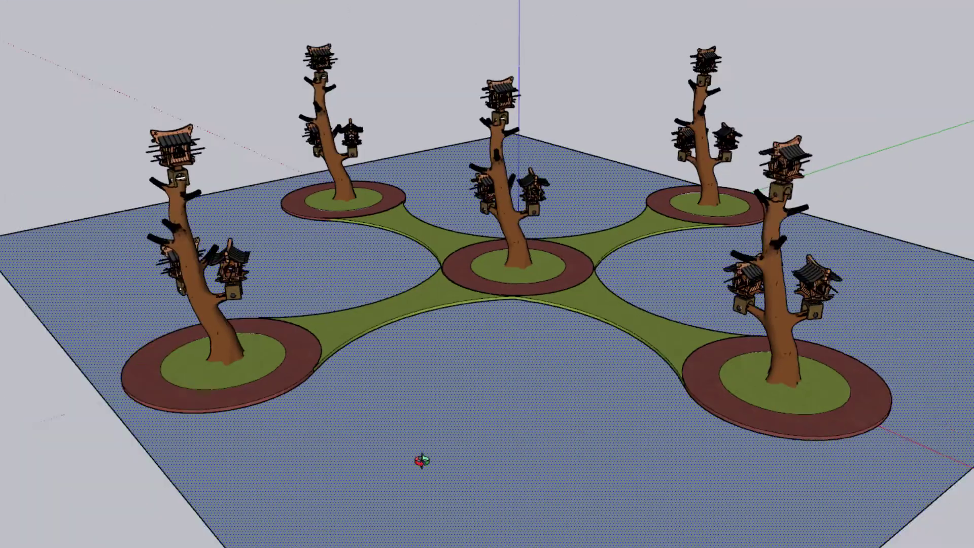
# Try brown brick paving on the ground plane and paint it with a green grass texture instead
pyautogui.moveTo(421, 461); pyautogui.dragTo(513, 285, button='middle')
pyautogui.click(465, 367)
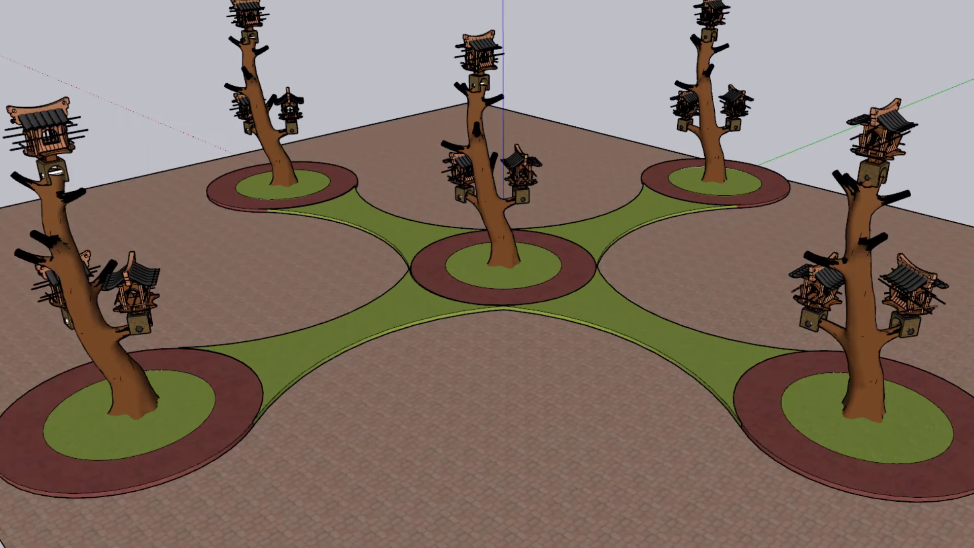
pyautogui.scroll(5, 507, 364)
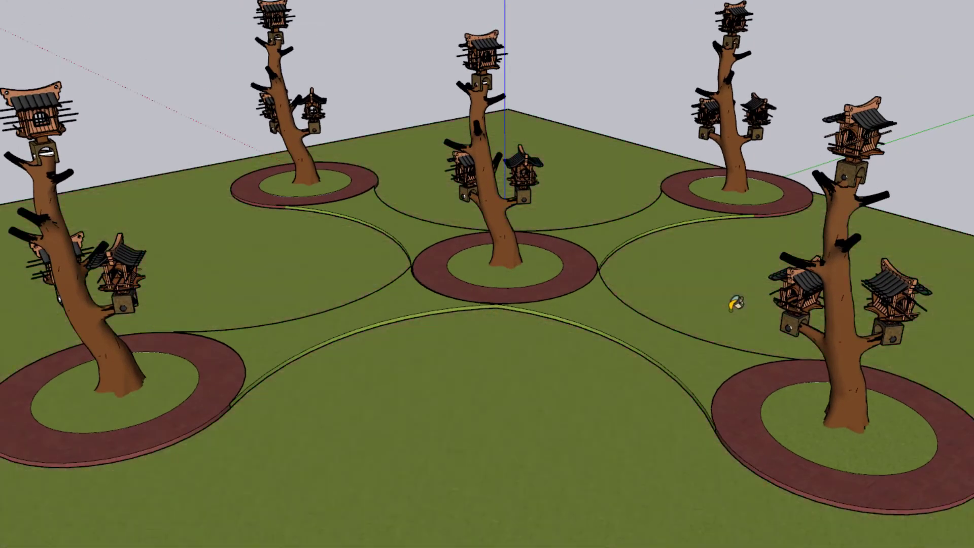
pyautogui.click(630, 409)
pyautogui.moveTo(631, 409); pyautogui.dragTo(695, 378, button='middle')
pyautogui.scroll(-5, 542, 368)
pyautogui.moveTo(542, 368); pyautogui.dragTo(545, 406, button='middle')
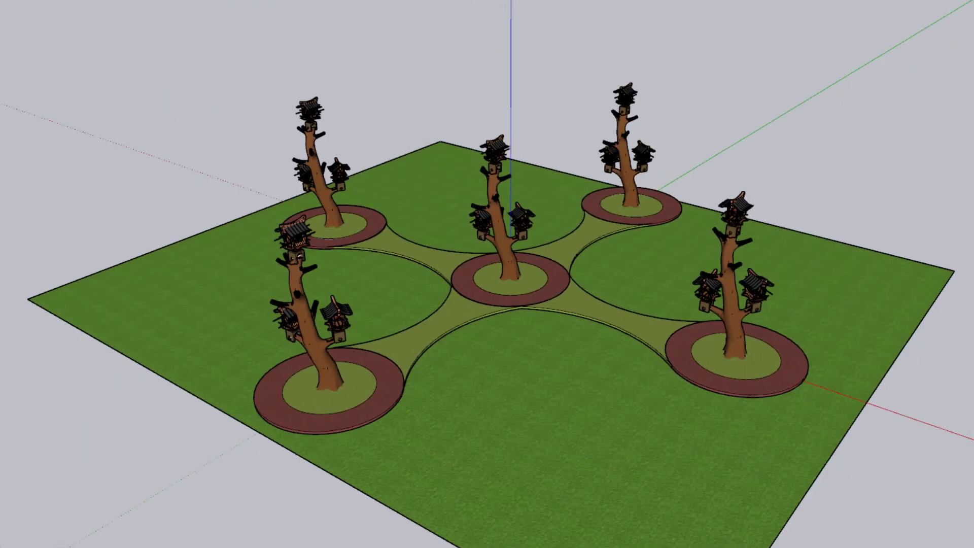
# Place an orange-and-black bird cutout in the model and move it to the top of the central tree
pyautogui.rightClick(546, 315)
pyautogui.moveTo(416, 324); pyautogui.dragTo(386, 244, button='middle')
pyautogui.click(614, 136)
pyautogui.click(385, 249)
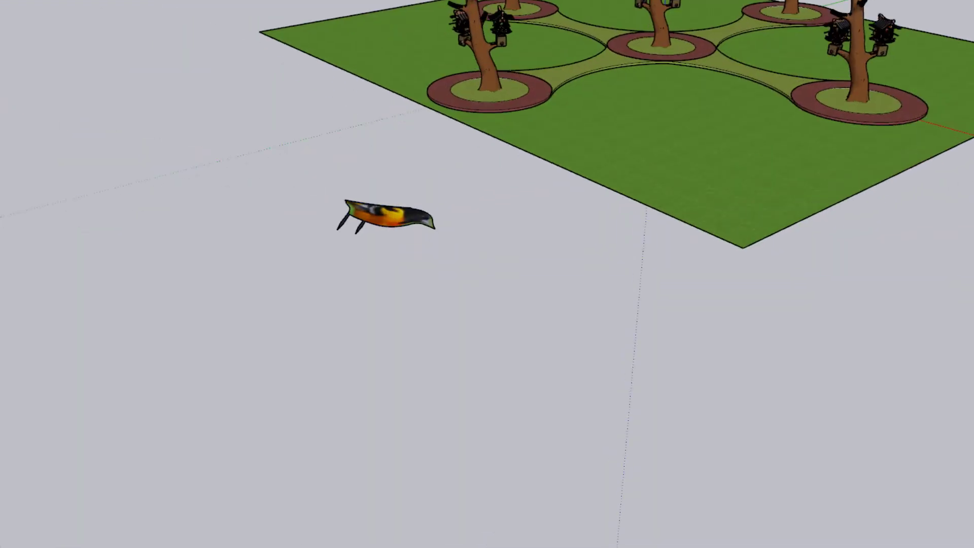
pyautogui.press('m')
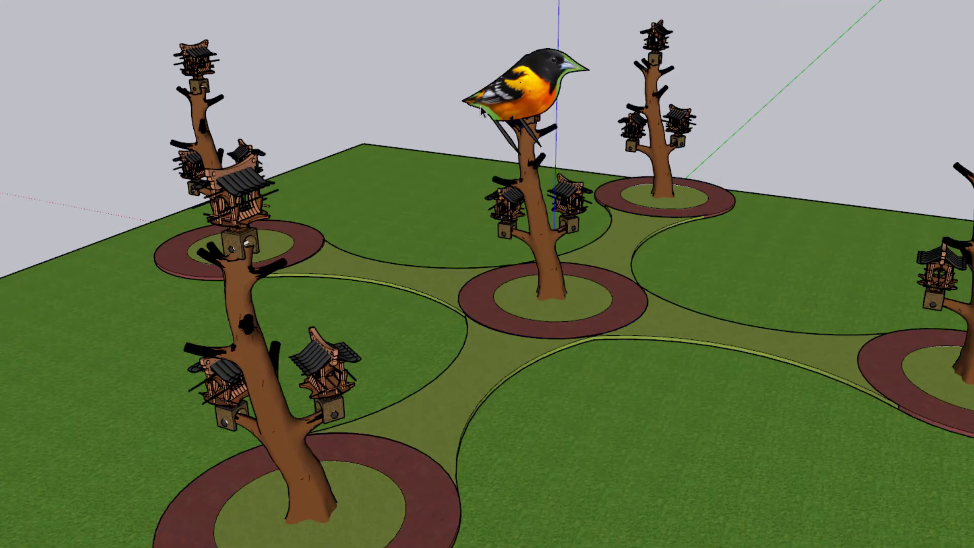
# Scale the bird down to fit the central tree's top house and set it on the front perch
pyautogui.scroll(8, 522, 103)
pyautogui.moveTo(523, 103); pyautogui.dragTo(540, 81, button='middle')
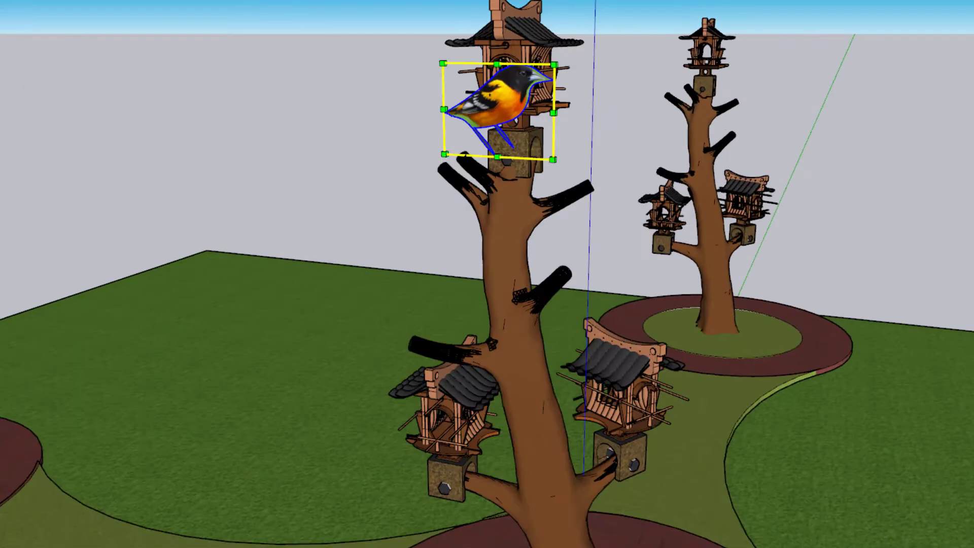
pyautogui.moveTo(458, 45); pyautogui.dragTo(463, 49)
pyautogui.scroll(2, 487, 60)
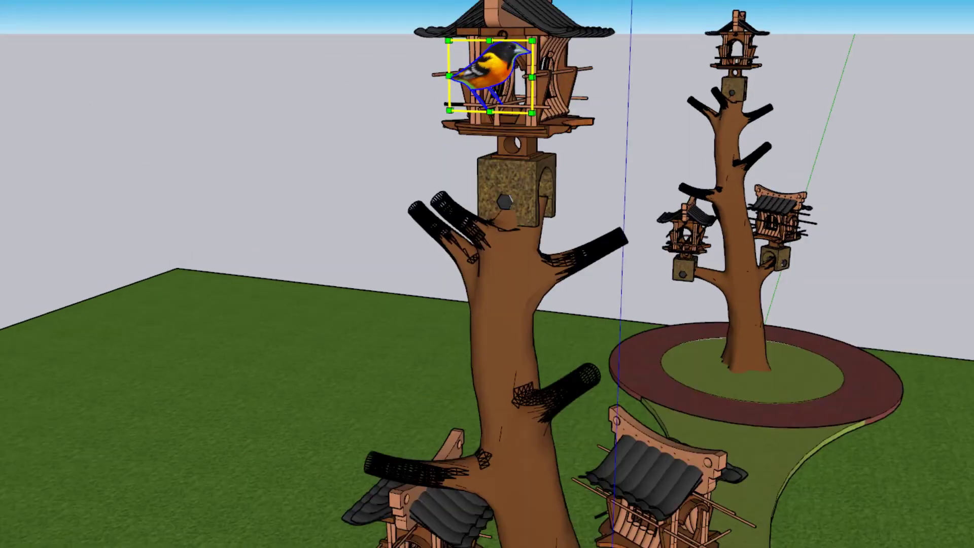
pyautogui.press('m')
pyautogui.scroll(5, 510, 96)
pyautogui.moveTo(500, 101)
pyautogui.mouseDown(button='middle')
pyautogui.moveTo(488, 199)
pyautogui.moveTo(490, 127)
pyautogui.moveTo(473, 150)
pyautogui.mouseUp(button='middle')
pyautogui.scroll(2, 500, 145)
pyautogui.press('m')
pyautogui.scroll(-5, 467, 165)
pyautogui.scroll(5, 474, 167)
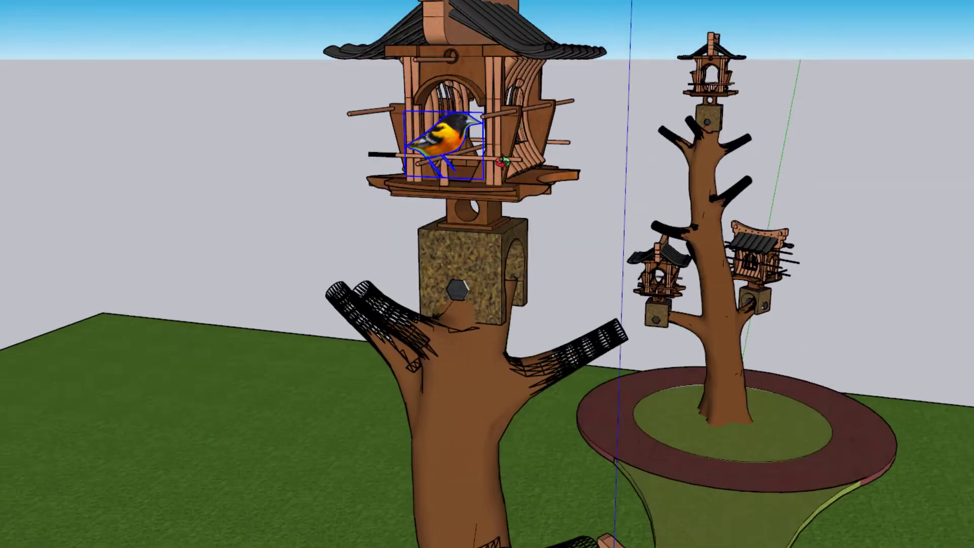
# Copy the bird onto the two upper perches on opposite sides of the top house
pyautogui.press('ctrl')
pyautogui.click(444, 140)
pyautogui.scroll(-2, 373, 79)
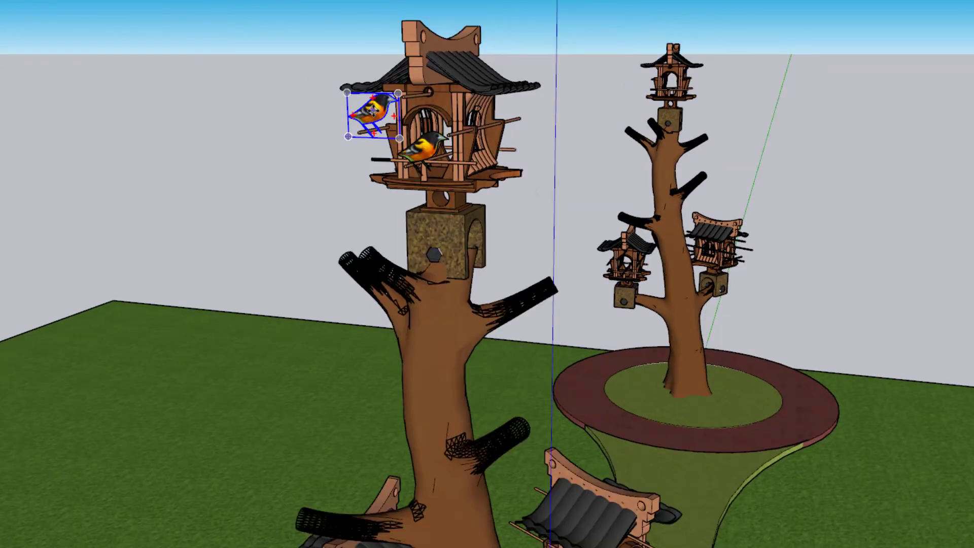
pyautogui.scroll(3, 509, 121)
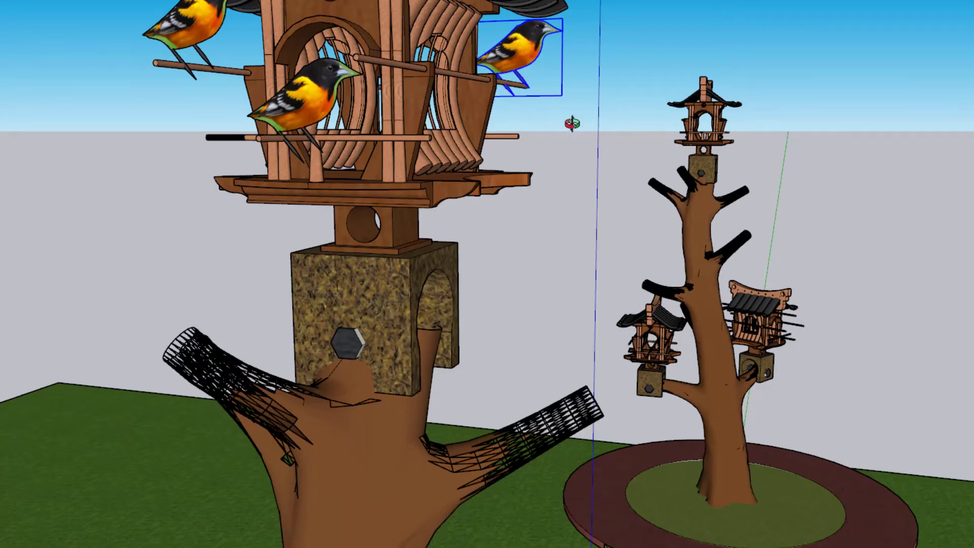
pyautogui.scroll(-5, 513, 124)
pyautogui.scroll(3, 500, 112)
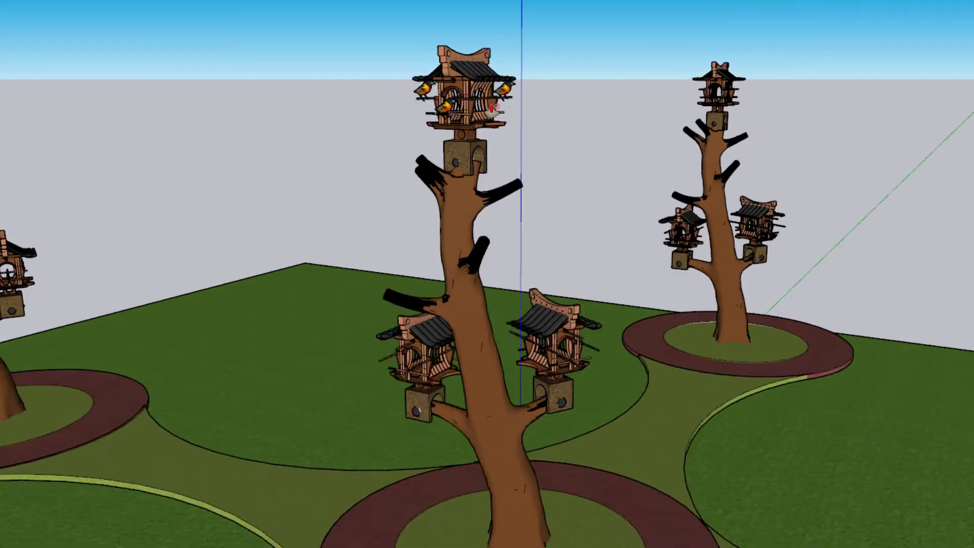
# Flip the bird copy on the far perch to face the house, and try flipping the other upper-perch bird
pyautogui.scroll(4, 502, 92)
pyautogui.rightClick(506, 83)
pyautogui.click(662, 289)
pyautogui.scroll(-2, 528, 137)
pyautogui.scroll(2, 383, 120)
pyautogui.rightClick(357, 92)
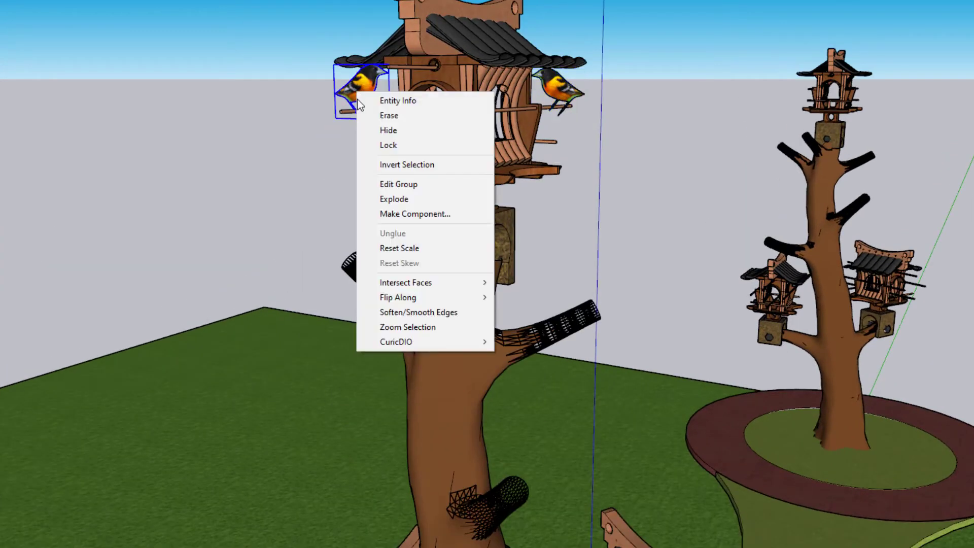
pyautogui.click(512, 315)
pyautogui.rightClick(367, 86)
pyautogui.moveTo(478, 291)
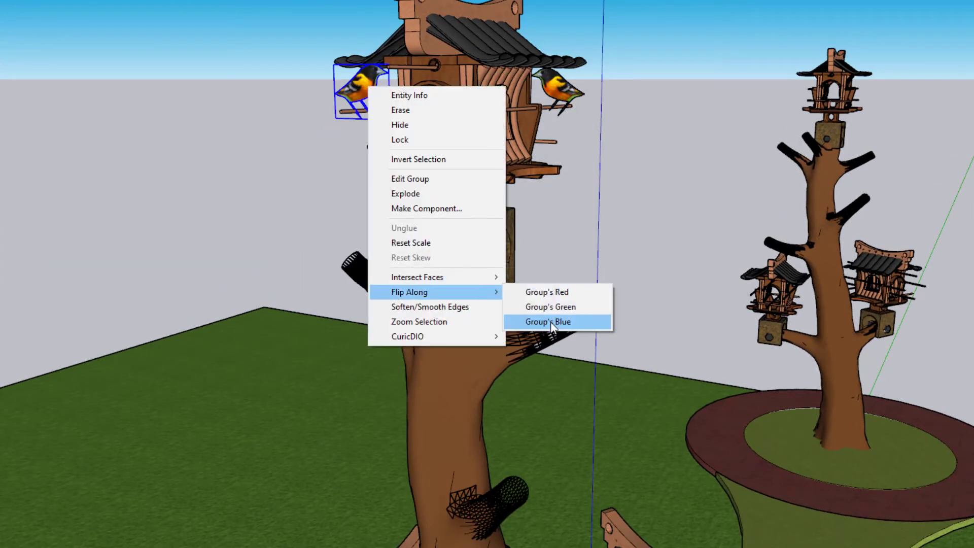
pyautogui.click(546, 316)
# Replace the sky with a plain white background and hide the drawing axes
pyautogui.scroll(-8, 522, 197)
pyautogui.moveTo(500, 152); pyautogui.dragTo(526, 233, button='middle')
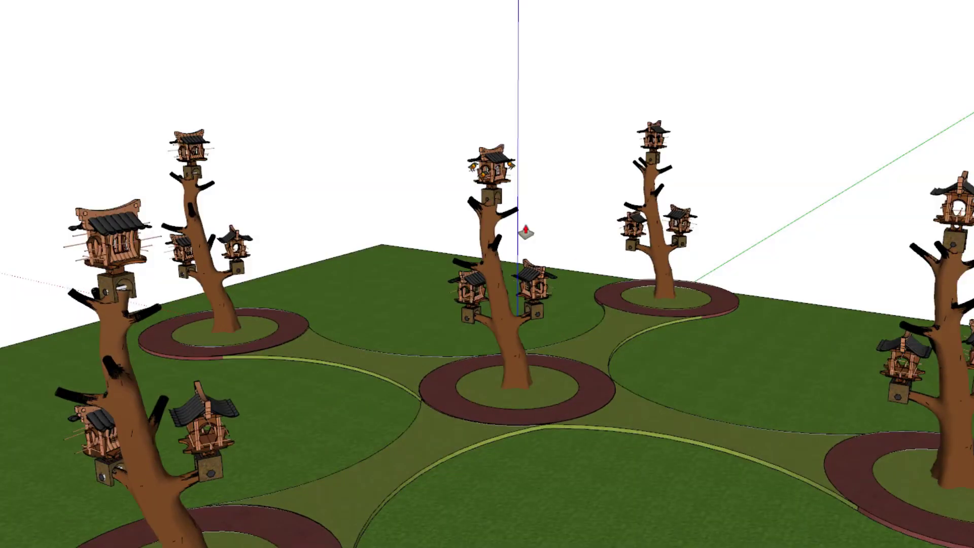
pyautogui.click(4, 1)
pyautogui.click(14, 38)
# Examine the birds on the top house and the whole five-tree landscape from several sides and distances
pyautogui.scroll(3, 508, 152)
pyautogui.moveTo(517, 158); pyautogui.dragTo(370, 161, button='middle')
pyautogui.scroll(3, 498, 162)
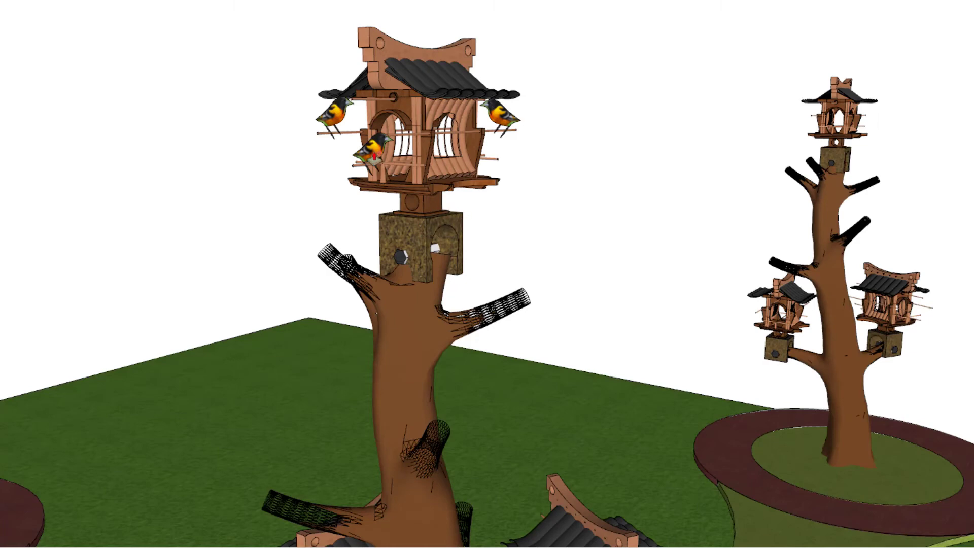
pyautogui.scroll(2, 374, 158)
pyautogui.scroll(1, 485, 248)
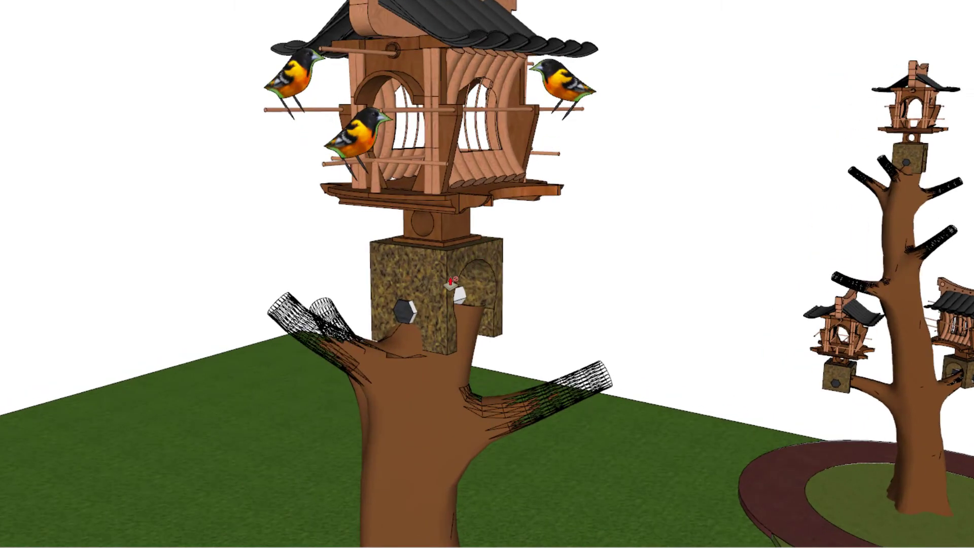
pyautogui.scroll(-5, 450, 281)
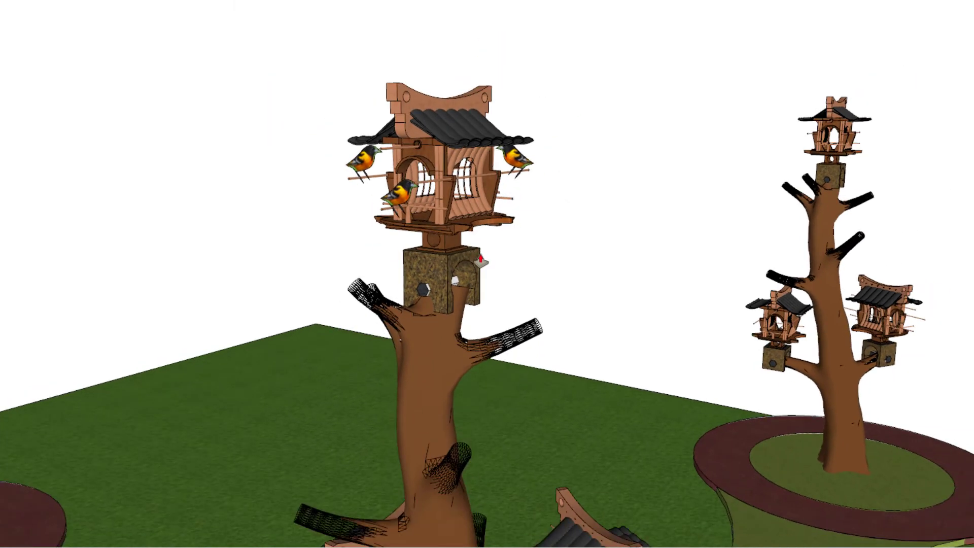
pyautogui.scroll(-6, 435, 244)
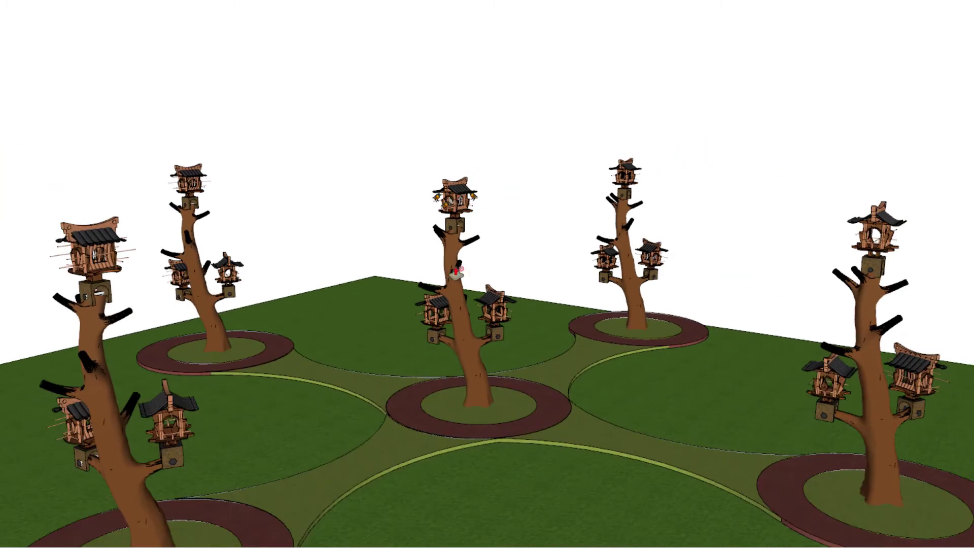
pyautogui.moveTo(426, 278); pyautogui.dragTo(842, 309, button='middle')
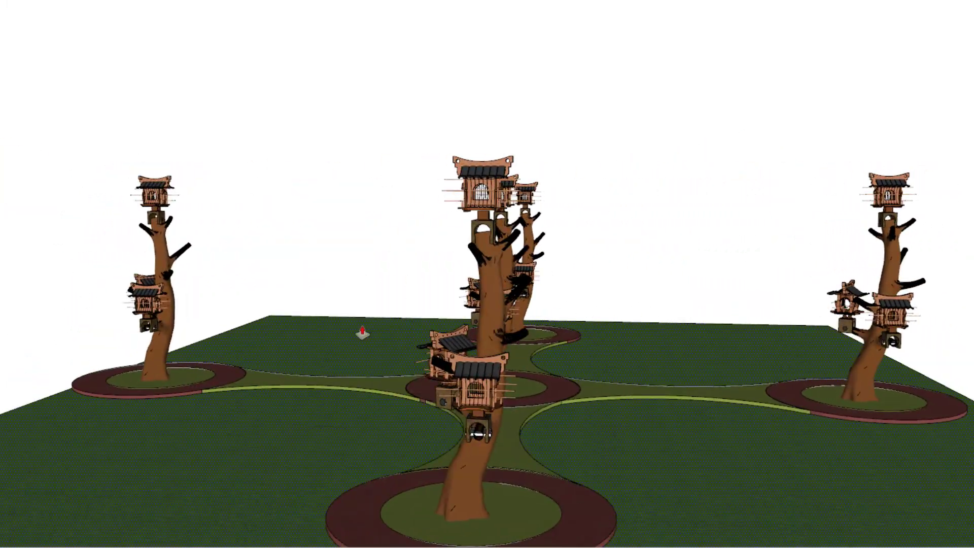
pyautogui.moveTo(363, 333)
pyautogui.mouseDown(button='middle')
pyautogui.moveTo(762, 404)
pyautogui.moveTo(563, 237)
pyautogui.moveTo(507, 246)
pyautogui.moveTo(494, 89)
pyautogui.moveTo(395, 198)
pyautogui.moveTo(775, 220)
pyautogui.moveTo(267, 265)
pyautogui.moveTo(472, 284)
pyautogui.moveTo(144, 221)
pyautogui.moveTo(232, 261)
pyautogui.moveTo(531, 257)
pyautogui.moveTo(96, 269)
pyautogui.moveTo(226, 276)
pyautogui.moveTo(259, 257)
pyautogui.moveTo(262, 233)
pyautogui.mouseUp(button='middle')
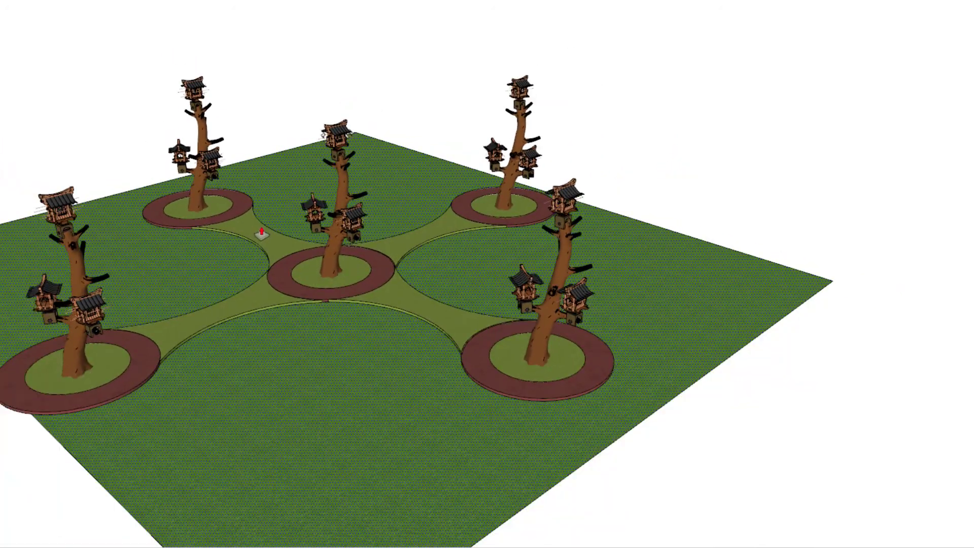
pyautogui.scroll(2, 264, 248)
pyautogui.scroll(-2, 274, 244)
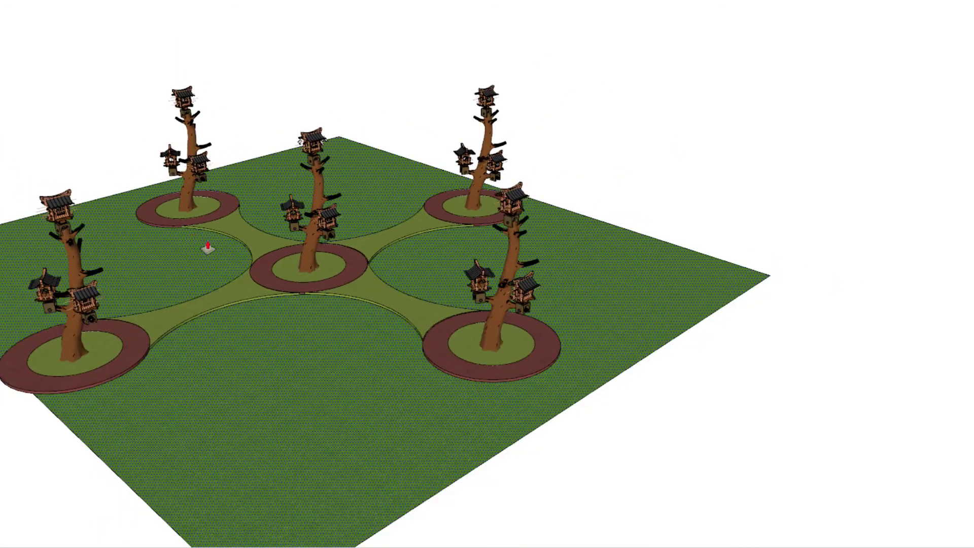
pyautogui.moveTo(229, 260)
pyautogui.mouseDown(button='middle')
pyautogui.moveTo(319, 234)
pyautogui.moveTo(516, 261)
pyautogui.moveTo(530, 320)
pyautogui.mouseUp(button='middle')
pyautogui.scroll(3, 451, 286)
pyautogui.scroll(-1, 580, 285)
pyautogui.scroll(1, 507, 269)
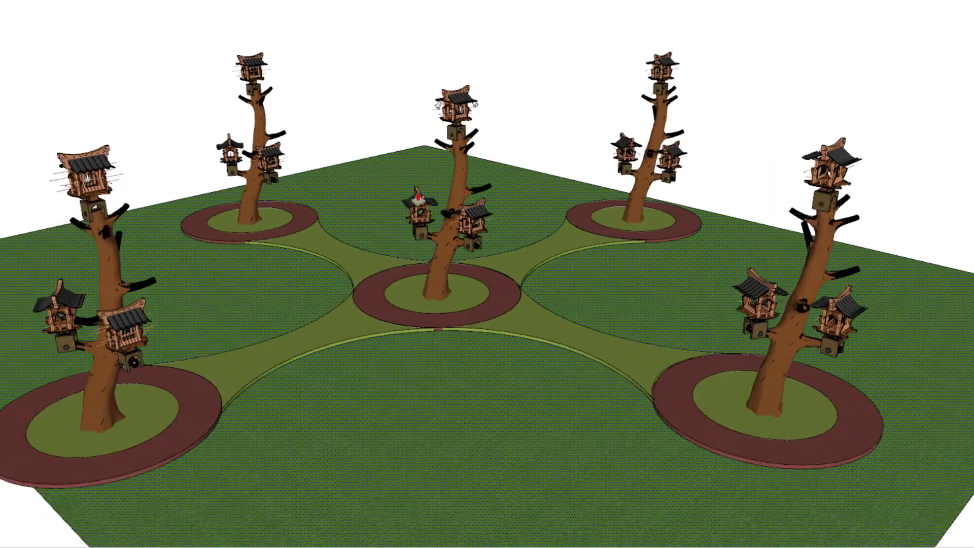
pyautogui.scroll(2, 474, 230)
pyautogui.moveTo(475, 231)
pyautogui.mouseDown(button='middle')
pyautogui.moveTo(503, 182)
pyautogui.moveTo(518, 180)
pyautogui.moveTo(302, 246)
pyautogui.moveTo(737, 285)
pyautogui.mouseUp(button='middle')
pyautogui.moveTo(365, 211)
pyautogui.mouseDown(button='middle')
pyautogui.moveTo(570, 158)
pyautogui.moveTo(304, 217)
pyautogui.mouseUp(button='middle')
pyautogui.moveTo(216, 214)
pyautogui.mouseDown(button='middle')
pyautogui.moveTo(391, 207)
pyautogui.moveTo(243, 222)
pyautogui.moveTo(339, 282)
pyautogui.moveTo(274, 296)
pyautogui.moveTo(275, 261)
pyautogui.mouseUp(button='middle')
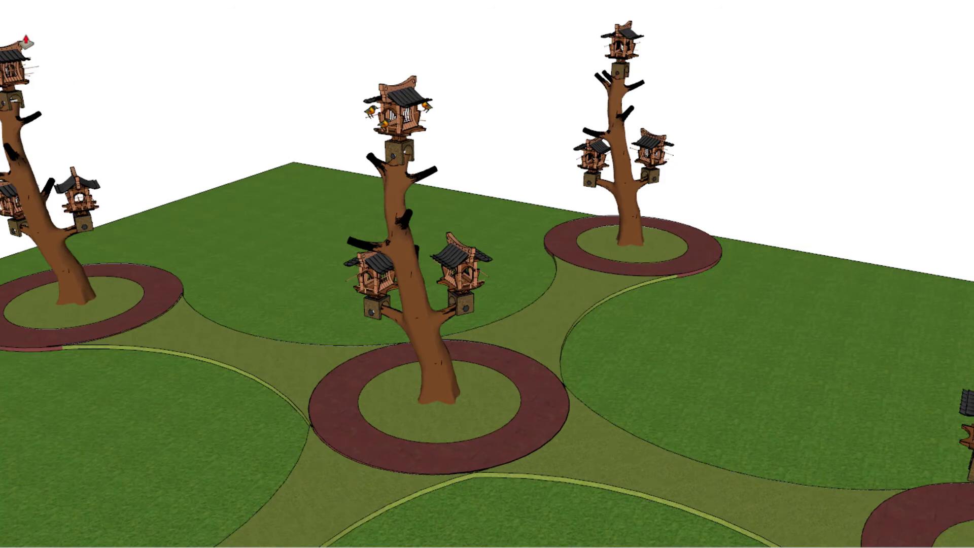
pyautogui.moveTo(329, 114); pyautogui.dragTo(334, 137, button='middle')
pyautogui.scroll(1, 294, 118)
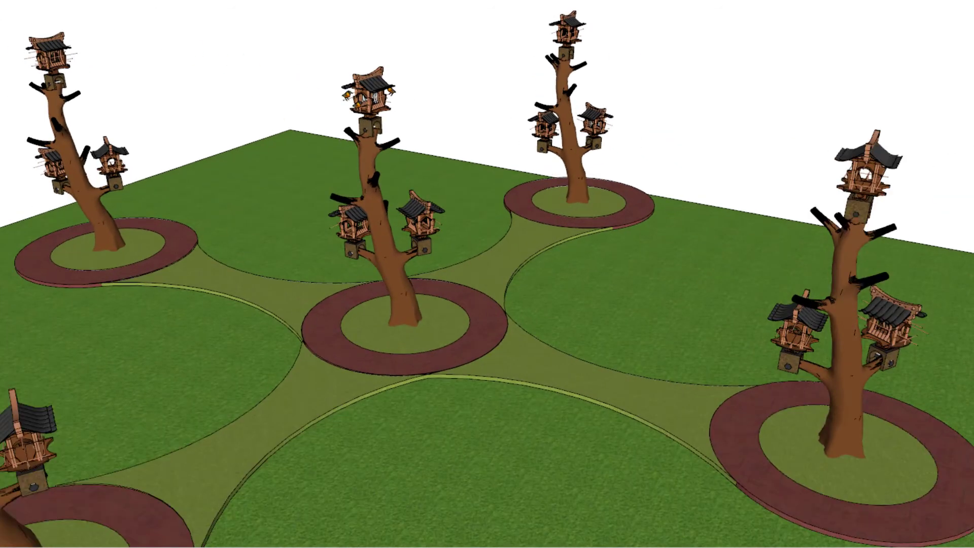
# Turn on shadows for the scene
pyautogui.click(1, 0)
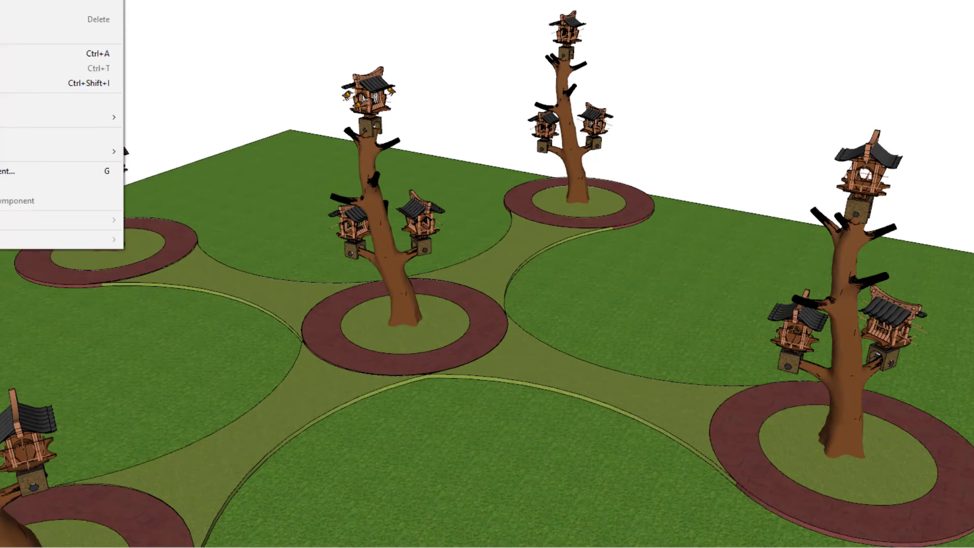
pyautogui.moveTo(1, 1)
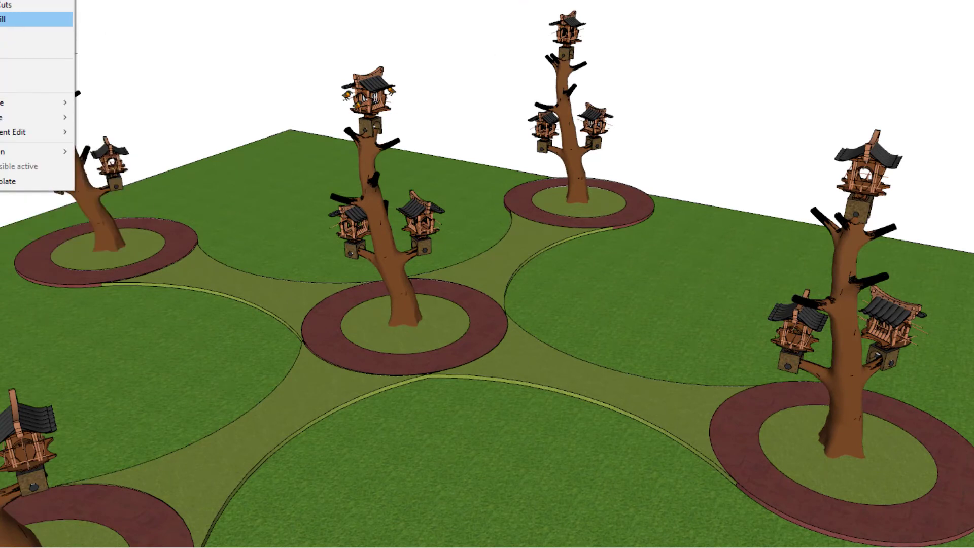
pyautogui.click(3, 69)
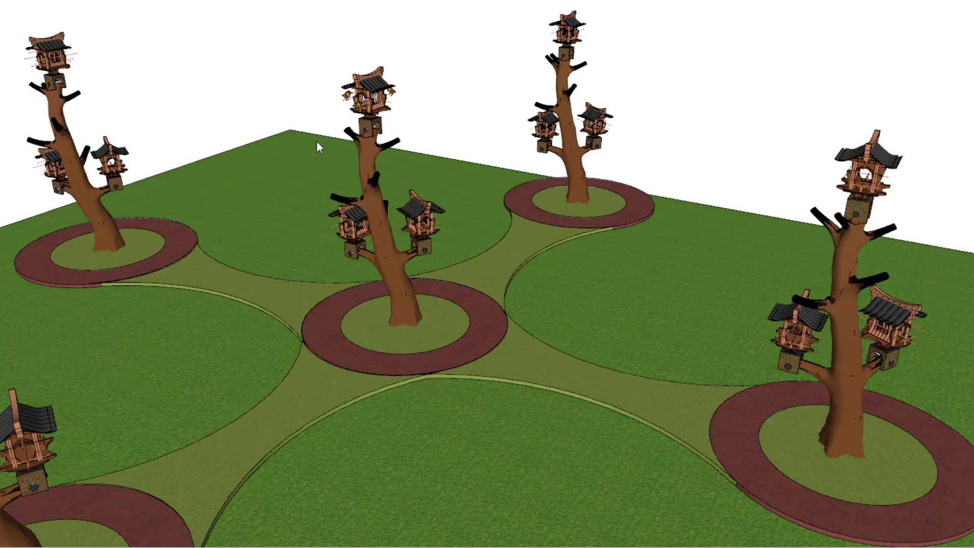